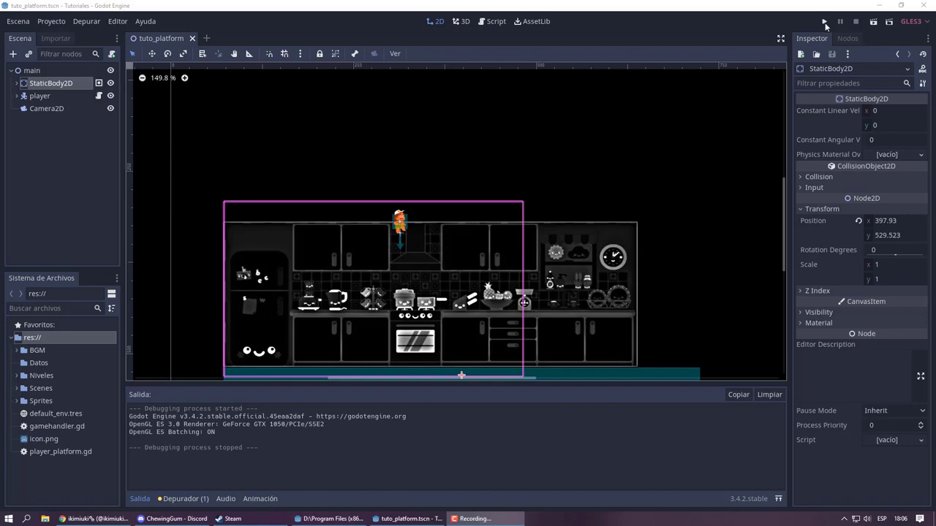
Step: Test-run the game, stop it, and start adding a child node under main
click(824, 22)
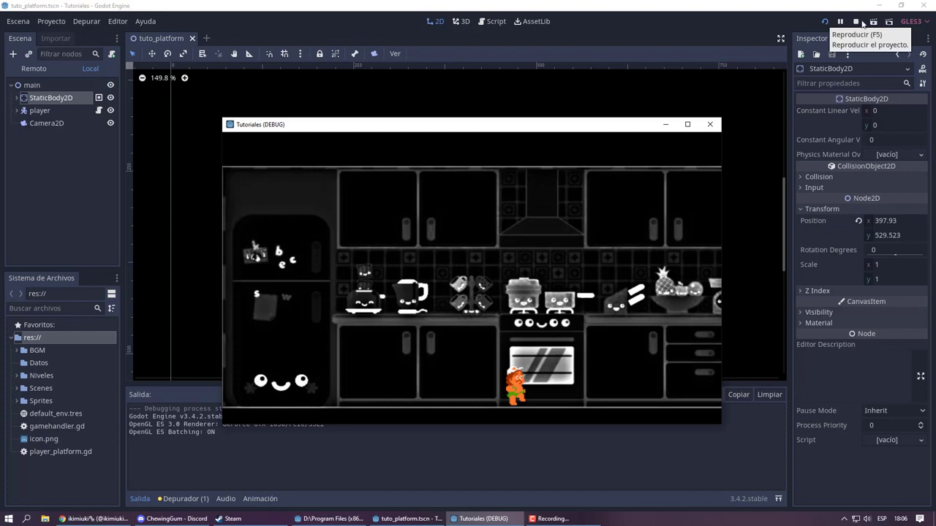
click(857, 21)
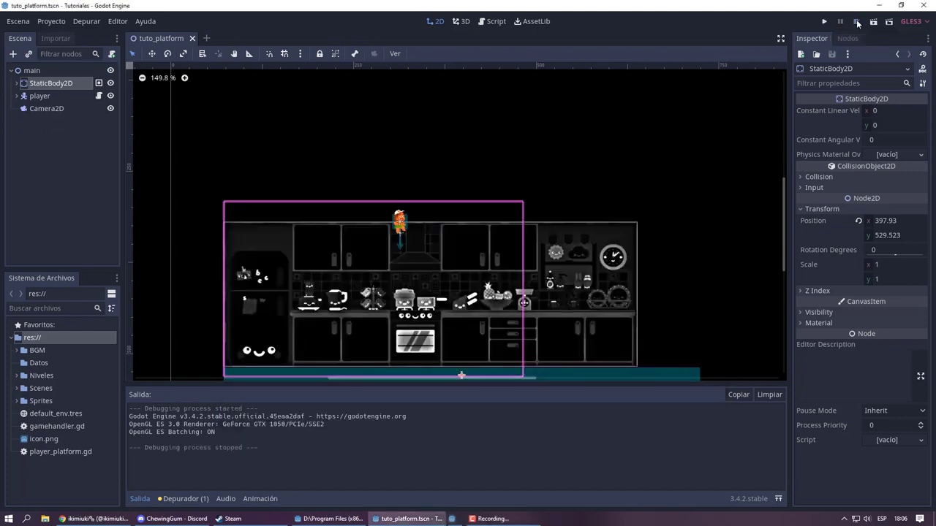
right_click(40, 71)
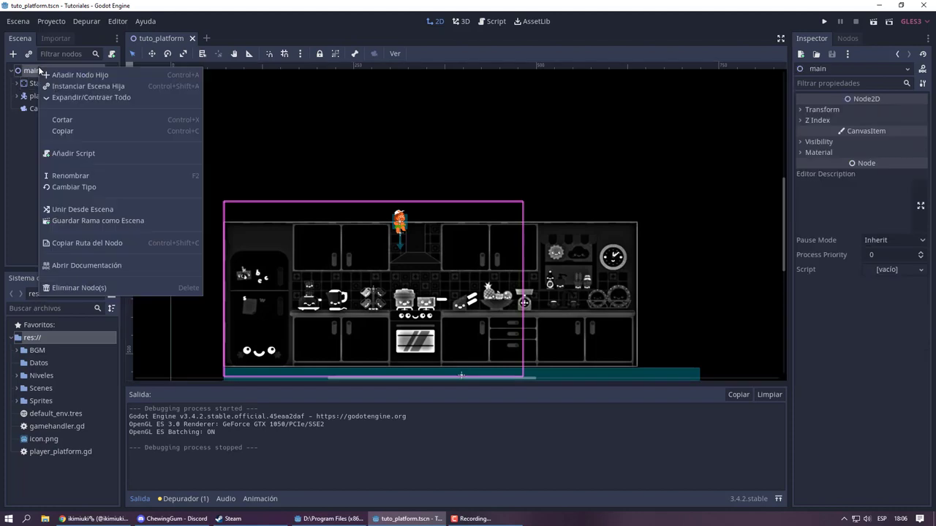
click(92, 76)
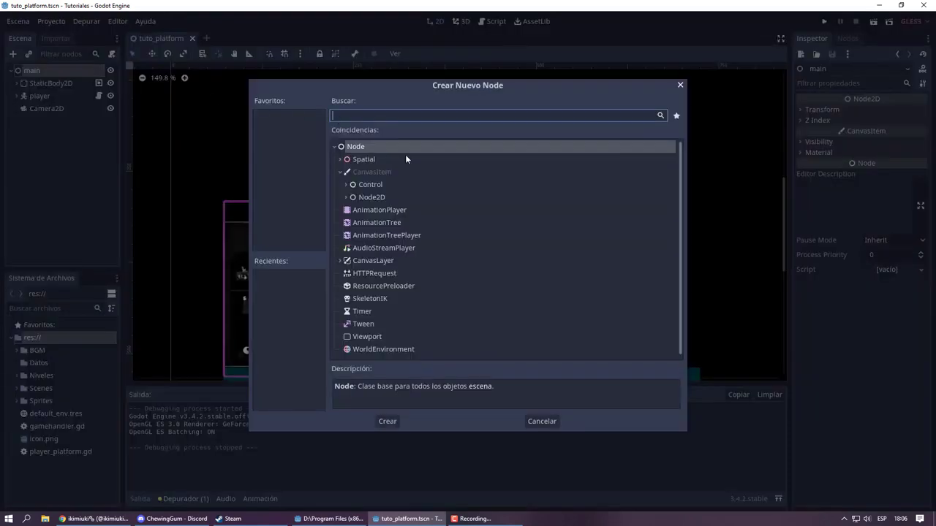
Step: Choose the Label type from the Control family of node types
click(358, 187)
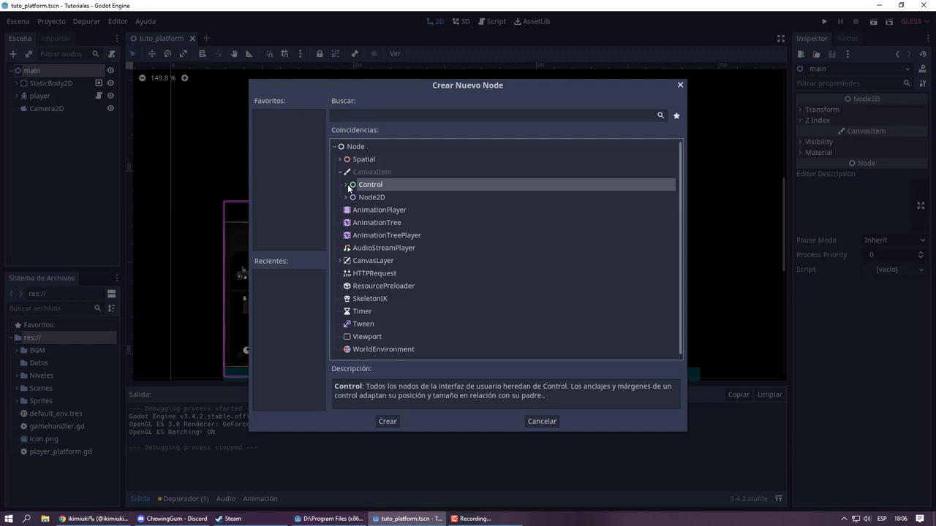
click(346, 184)
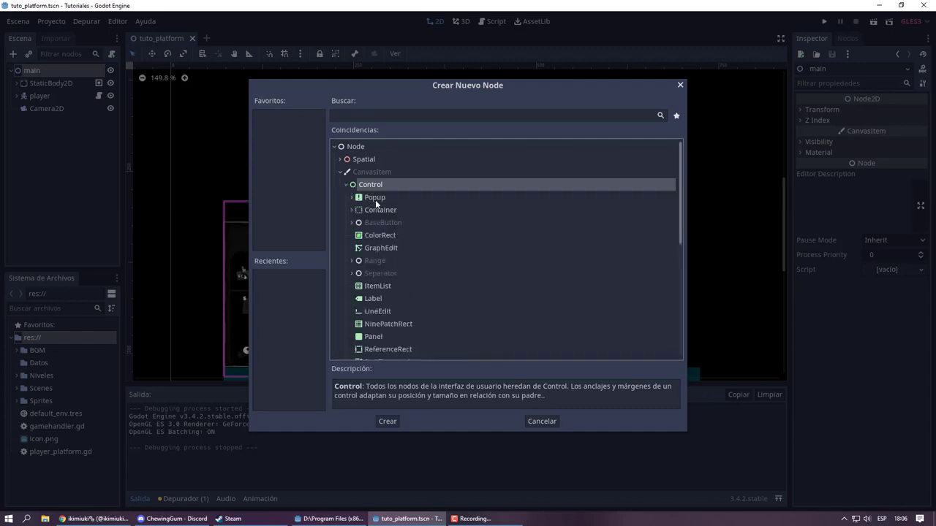
click(371, 298)
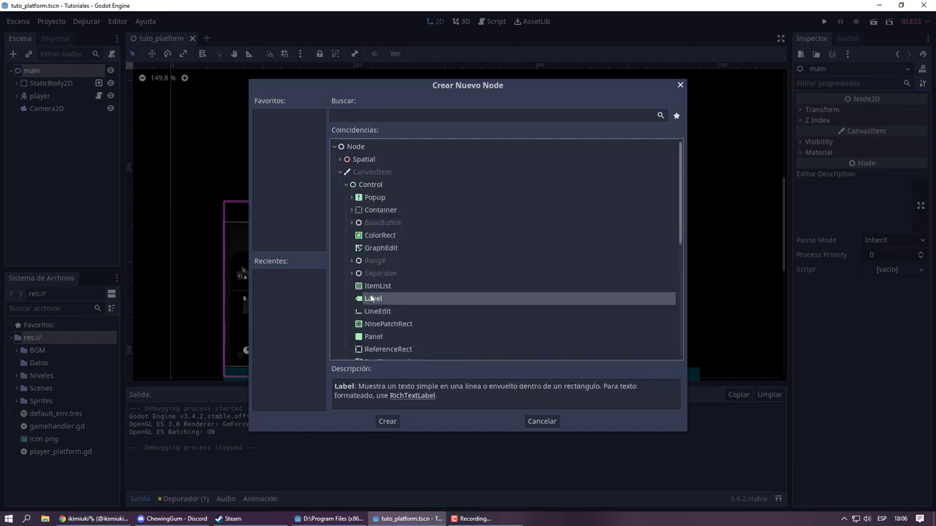
Step: Create the Label, move it over the upper-left kitchen cupboards and begin editing its Text
double_click(364, 299)
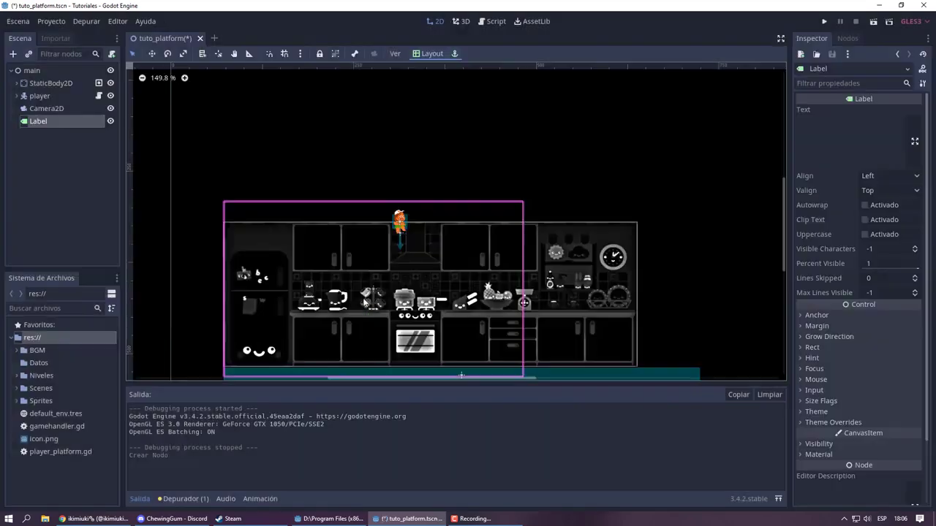
scroll(289, 134, down, 3)
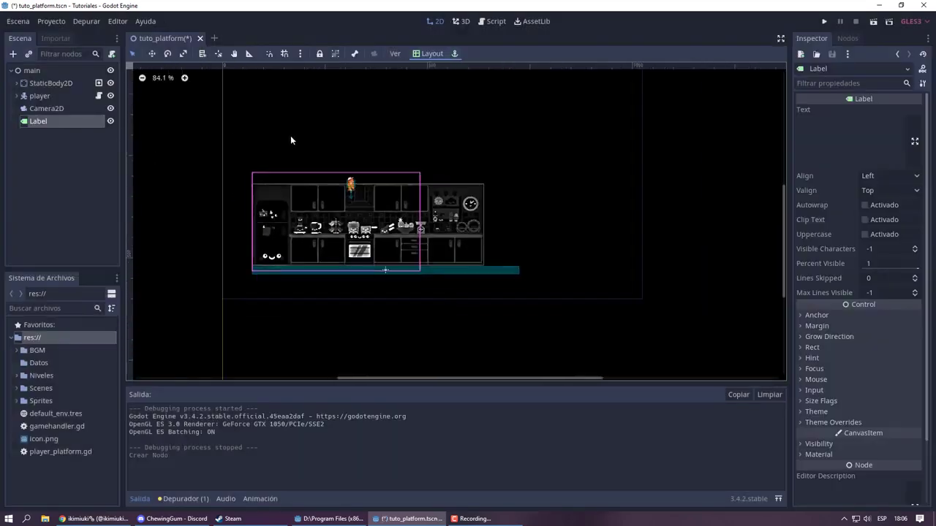
scroll(290, 136, down, 3)
scroll(288, 129, up, 1)
scroll(220, 81, down, 2)
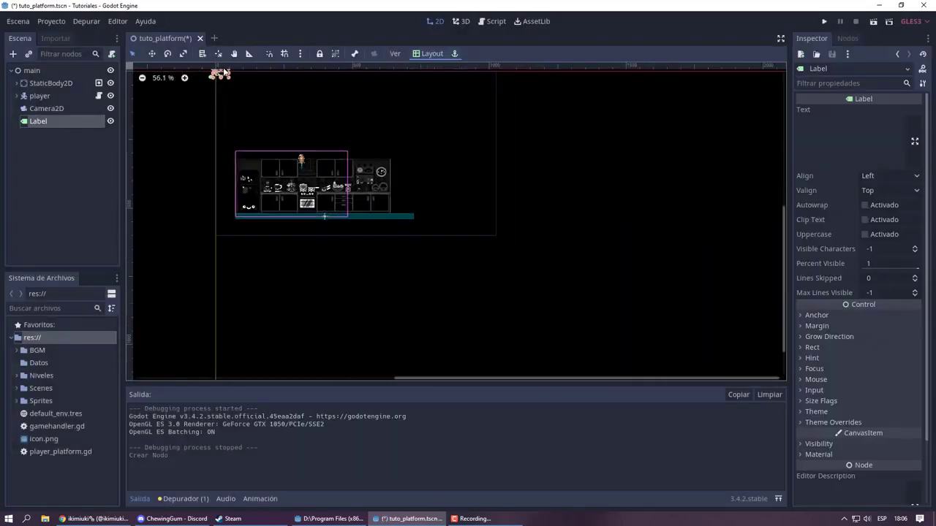
scroll(228, 79, up, 2)
scroll(228, 79, up, 2)
mouse_move(219, 76)
mouse_down()
mouse_move(273, 223)
mouse_move(273, 281)
mouse_up()
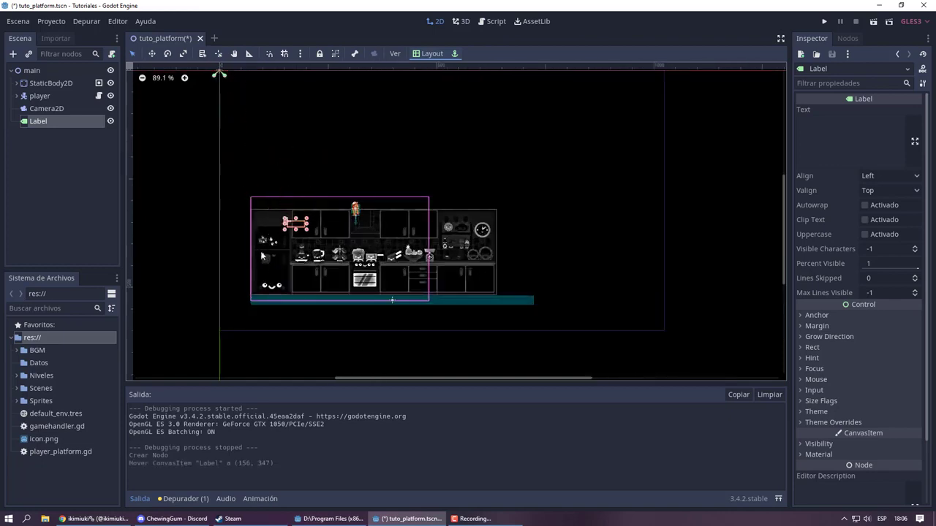
click(245, 248)
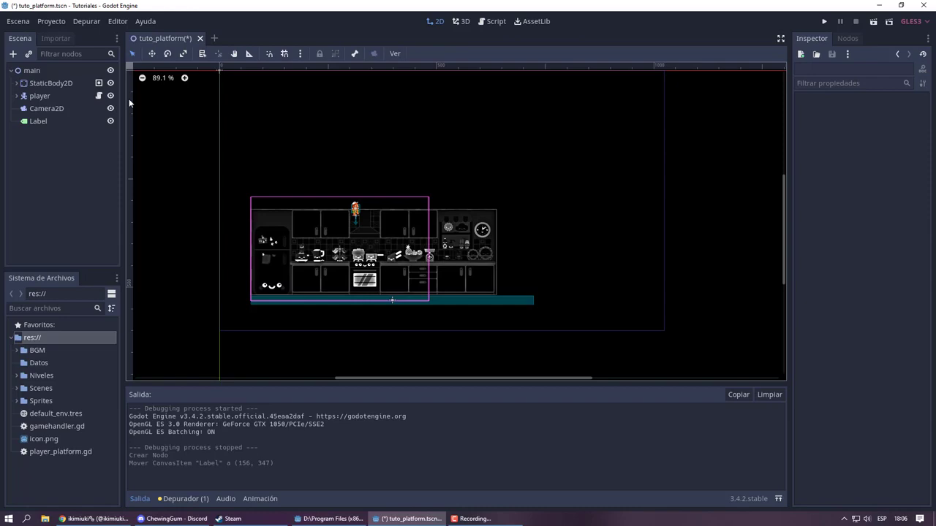
click(38, 121)
scroll(262, 169, up, 4)
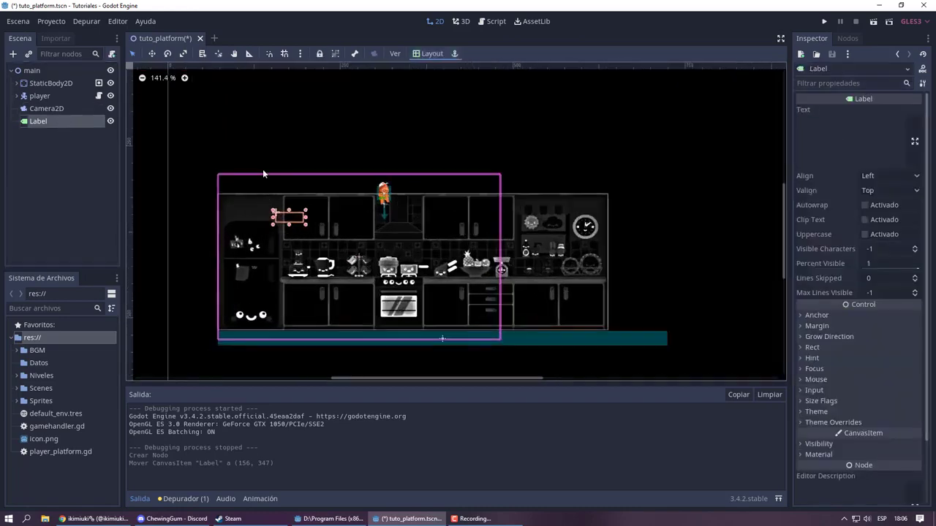
scroll(297, 253, up, 2)
scroll(297, 253, up, 2)
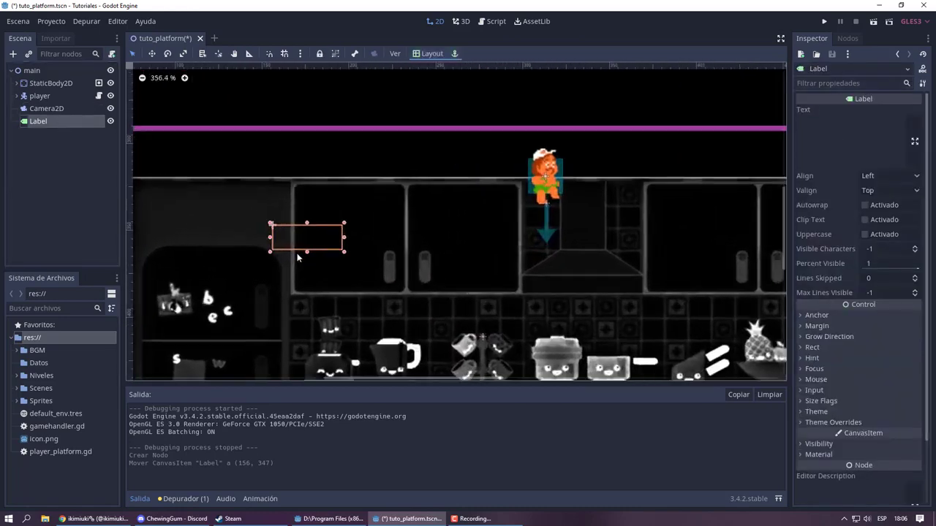
scroll(297, 253, up, 2)
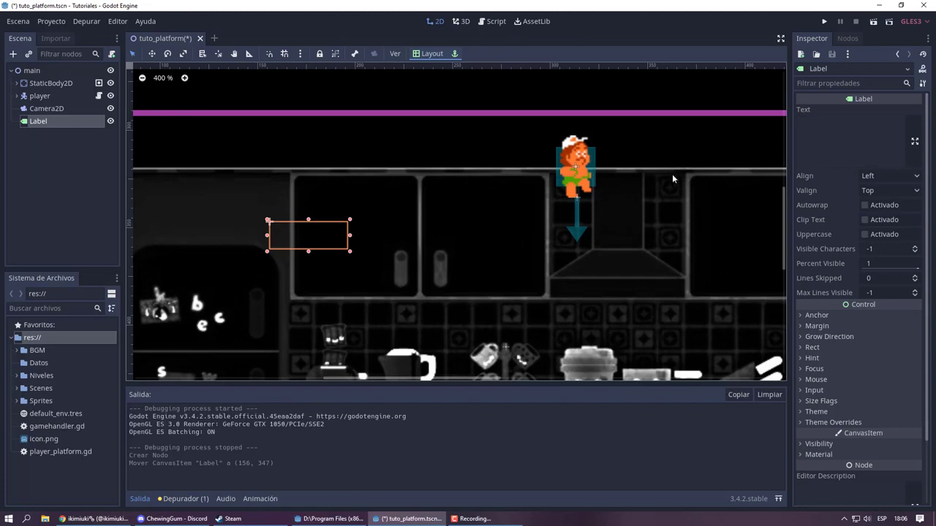
click(806, 132)
text(fdsa)
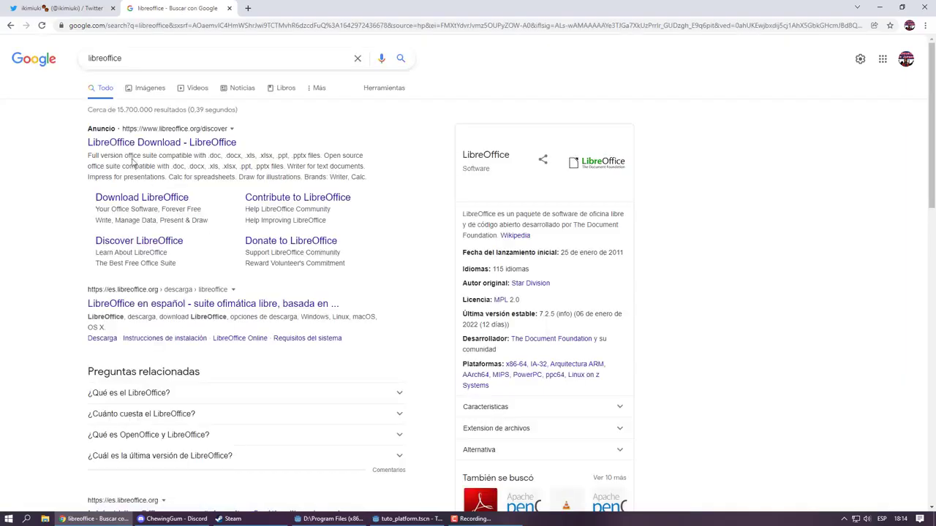
Step: Reach the LibreOffice download page from the search results
click(162, 142)
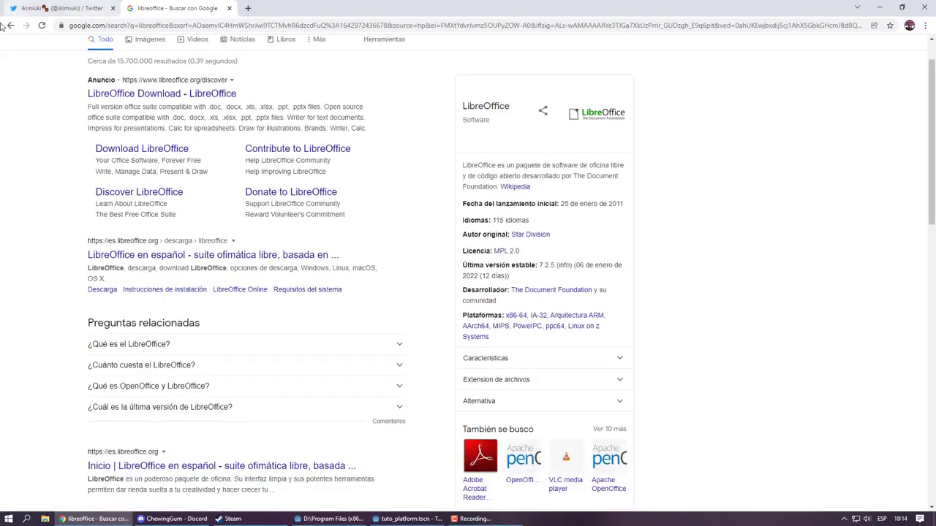
click(259, 265)
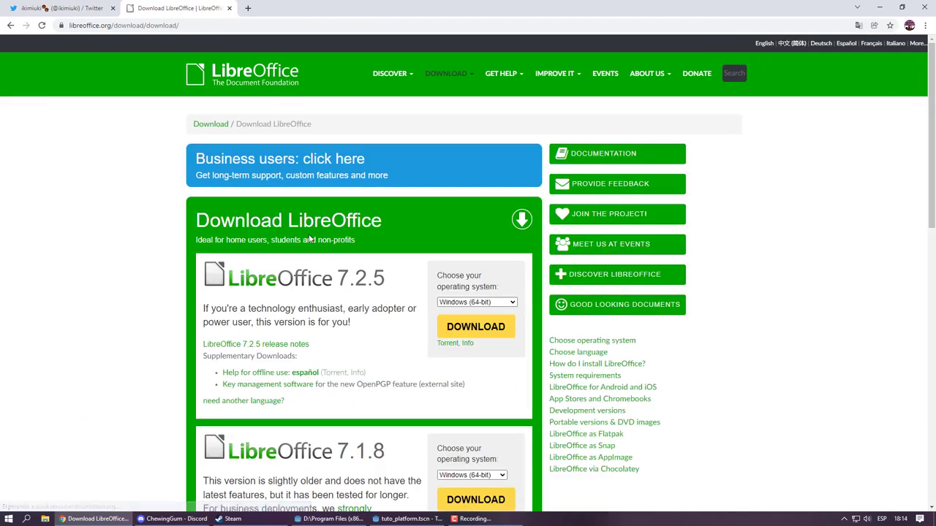
scroll(357, 285, down, 1)
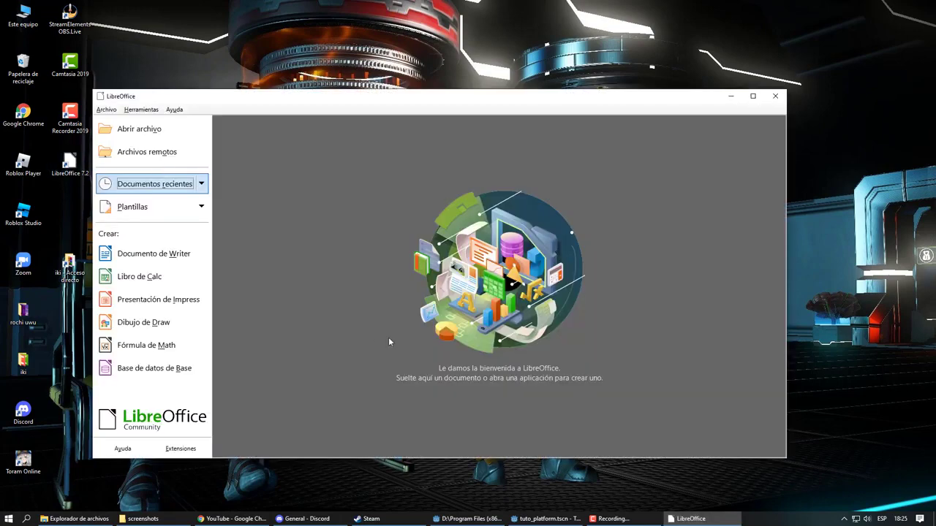
Step: Start a new Calc spreadsheet and select the column B and C cell ranges
click(150, 276)
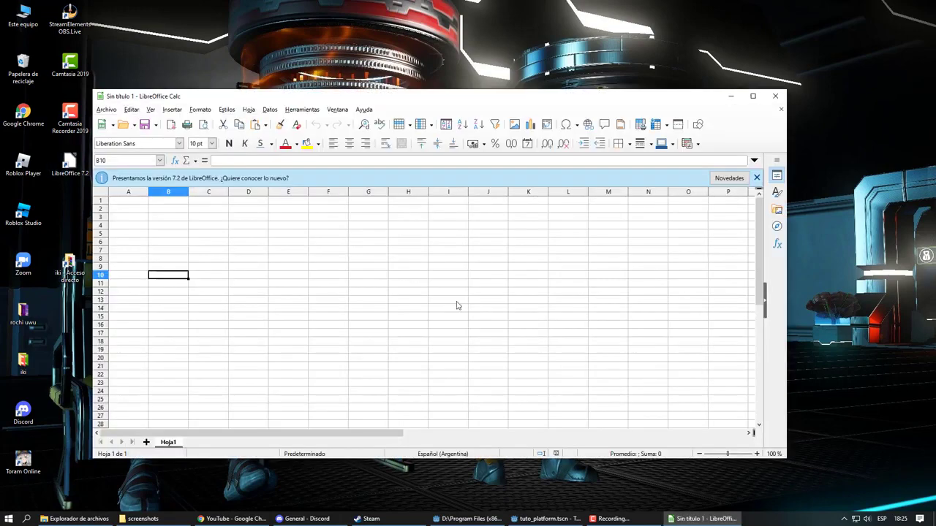
click(142, 204)
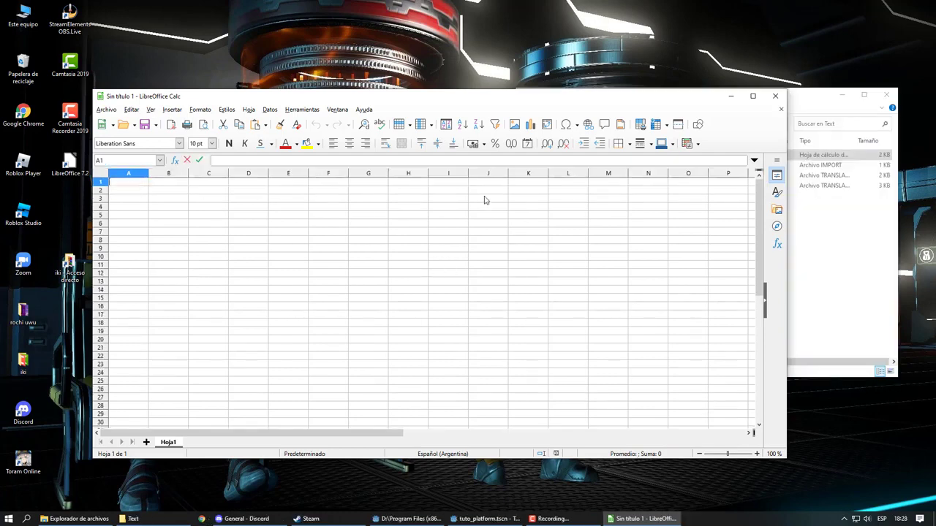
text(en)
key(BackSpace)
key(BackSpace)
key(Tab)
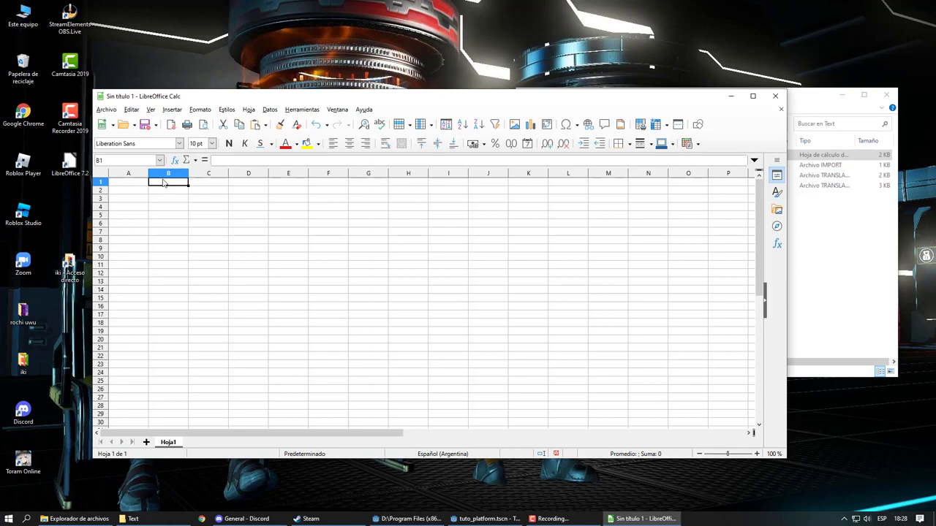
drag(168, 182, 169, 427)
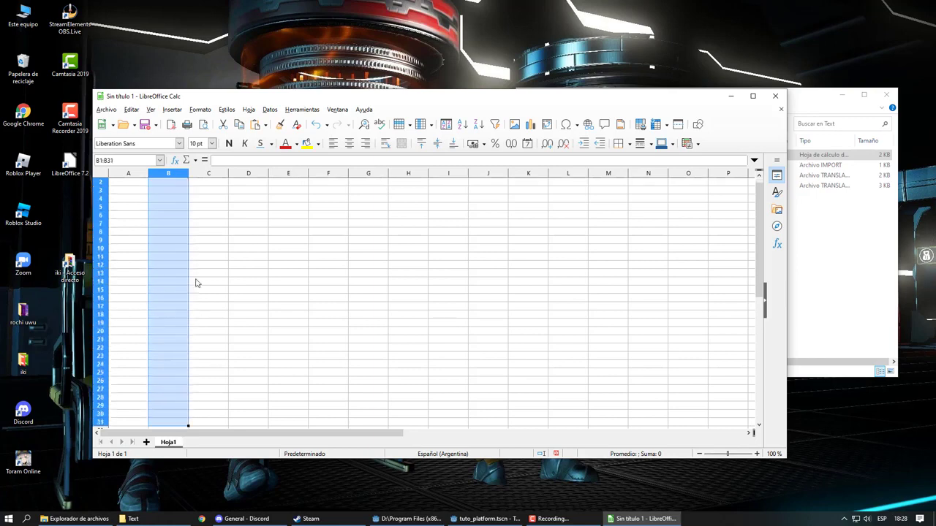
drag(209, 182, 216, 424)
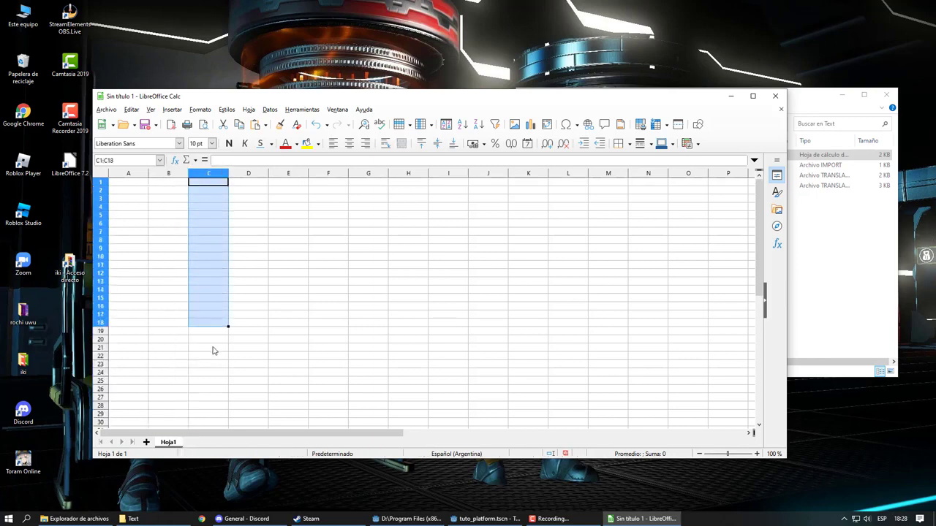
Step: Enter the headers en_US in B1 and en_ES in C1
click(170, 183)
text(en_US)
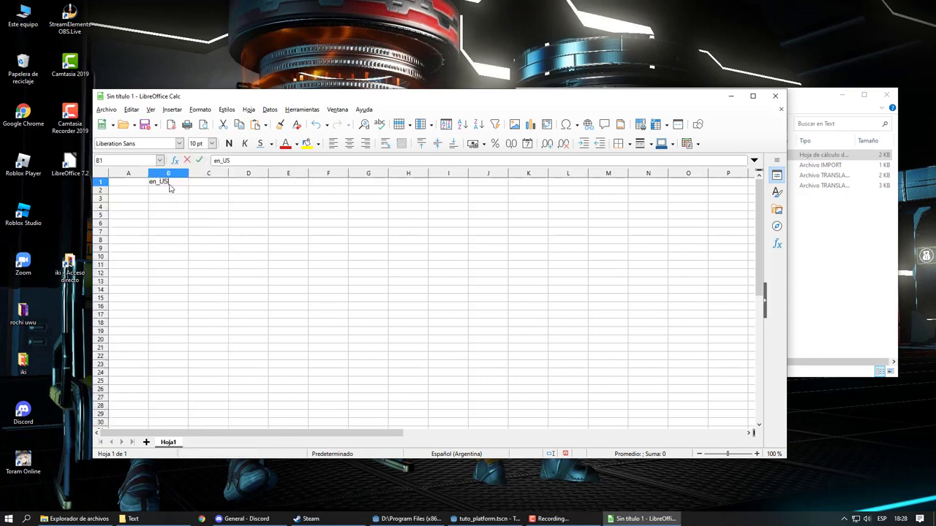
key(Tab)
text(en_E)
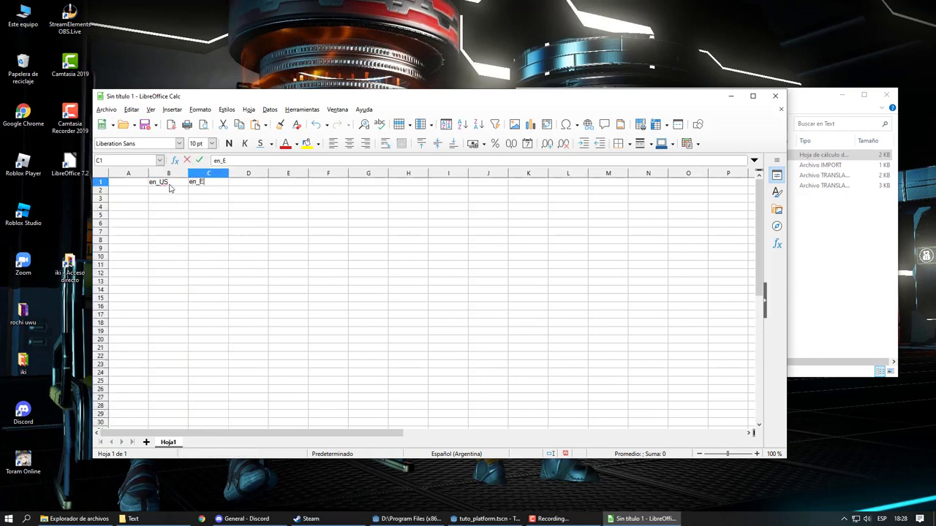
text(S)
key(Return)
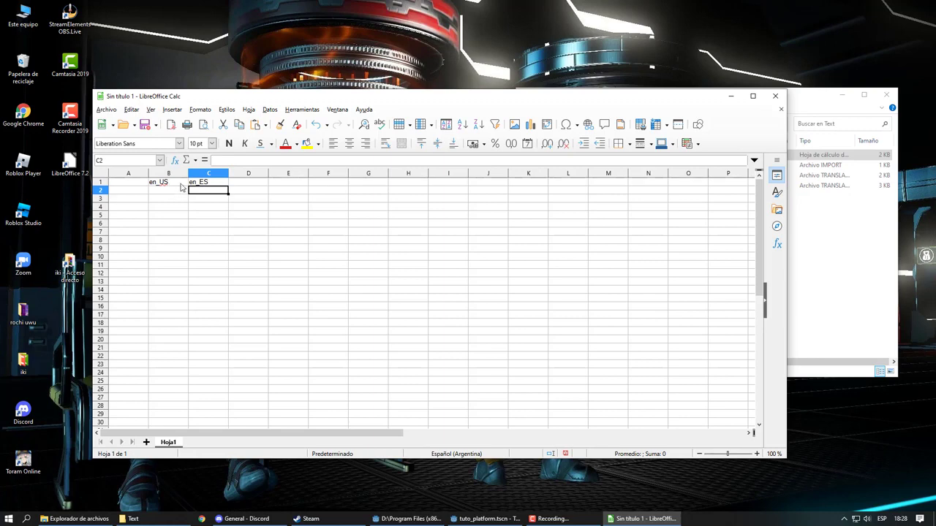
click(180, 183)
click(215, 183)
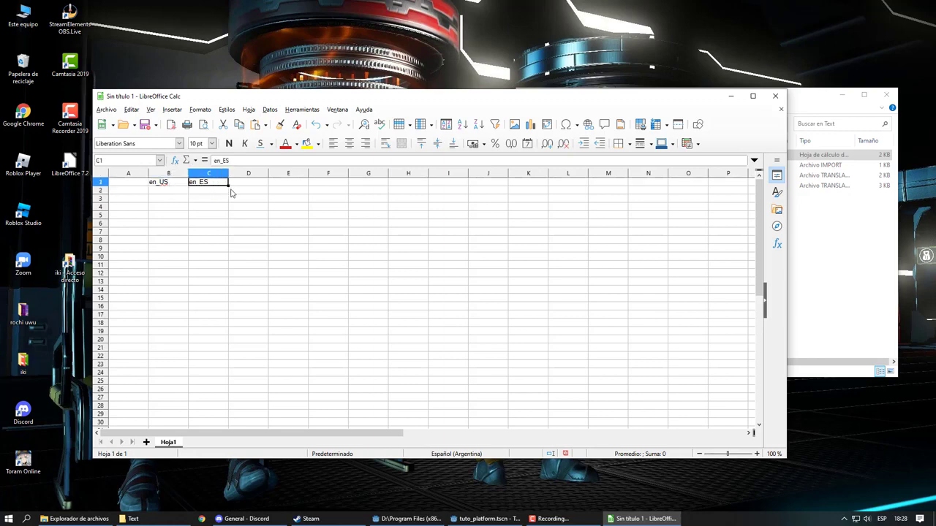
click(130, 196)
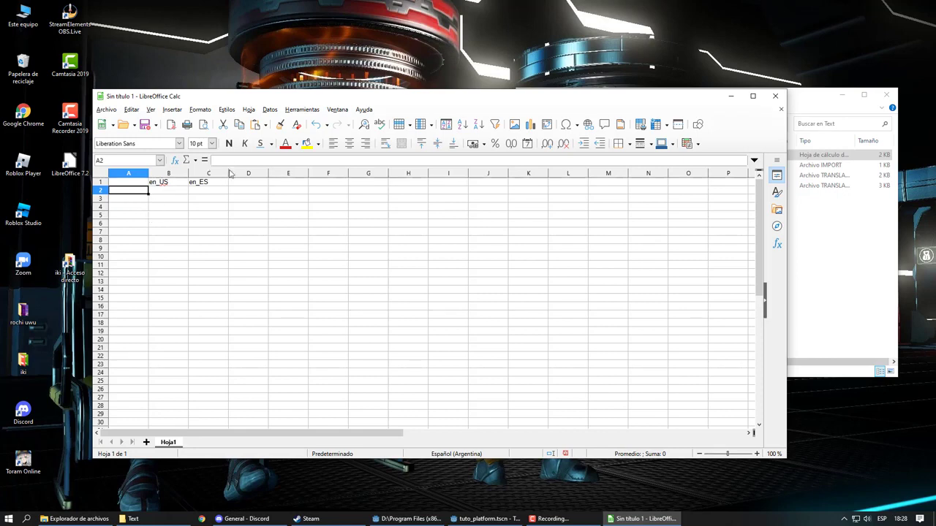
Step: Widen columns B and C by dragging their header borders
mouse_move(229, 173)
mouse_down()
mouse_move(292, 158)
mouse_move(337, 173)
mouse_up()
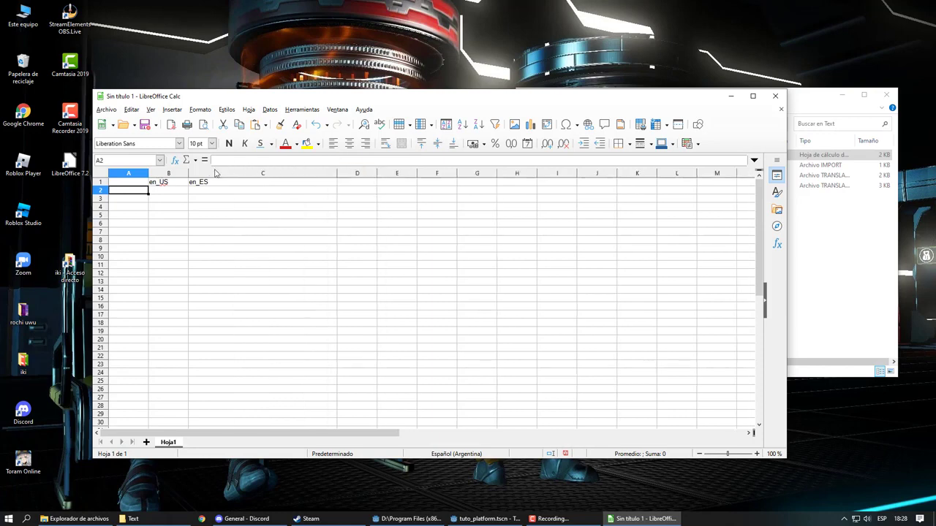
drag(188, 173, 258, 170)
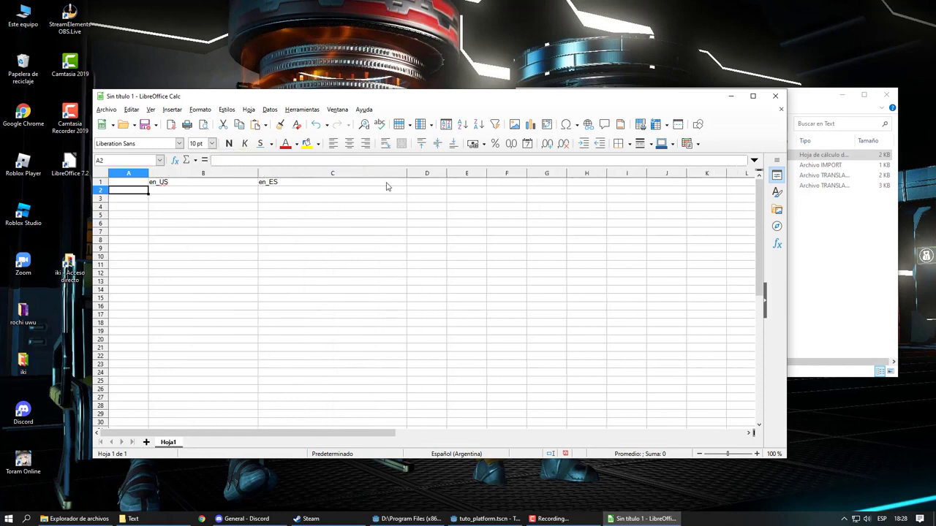
drag(407, 173, 494, 167)
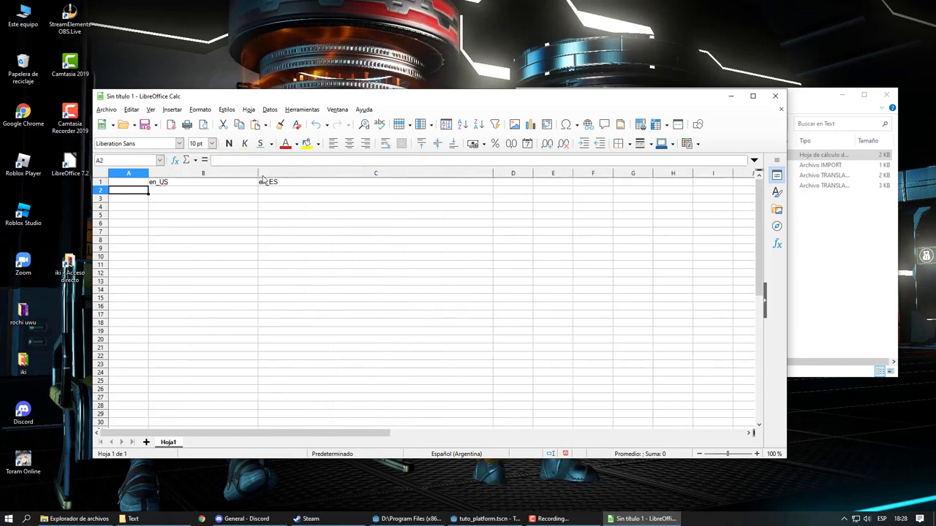
drag(258, 173, 302, 173)
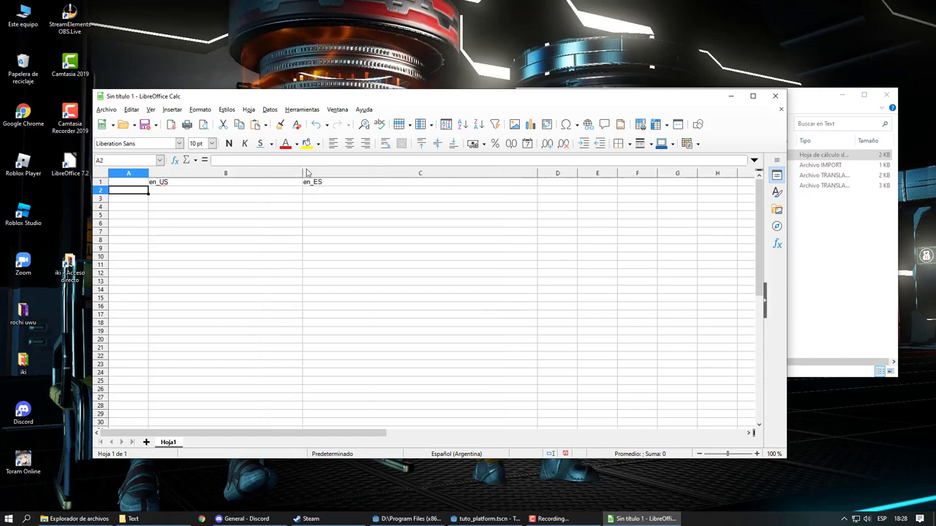
Step: Fill A2:A4 with the keys dial1, dial2 and dial3
double_click(128, 192)
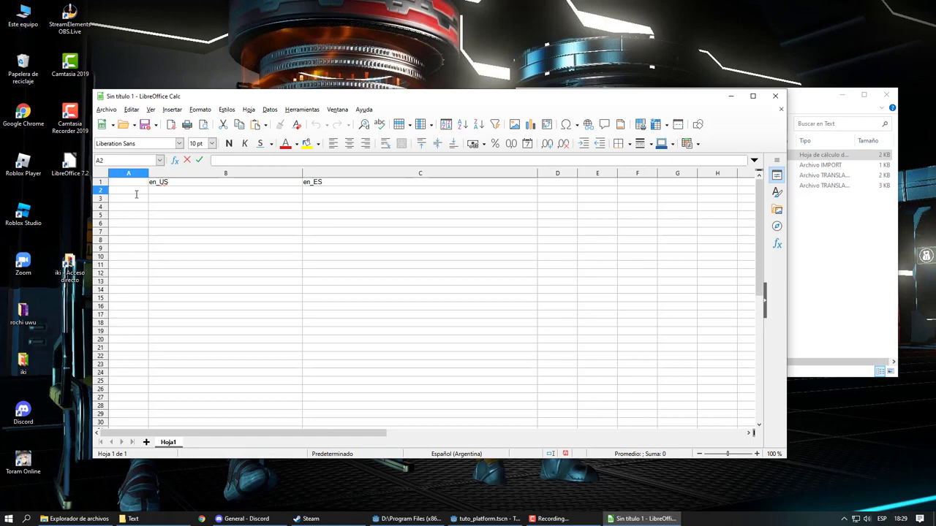
text(val1)
key(Return)
text(opt2)
key(Return)
key(Up)
key(Up)
text(dial1)
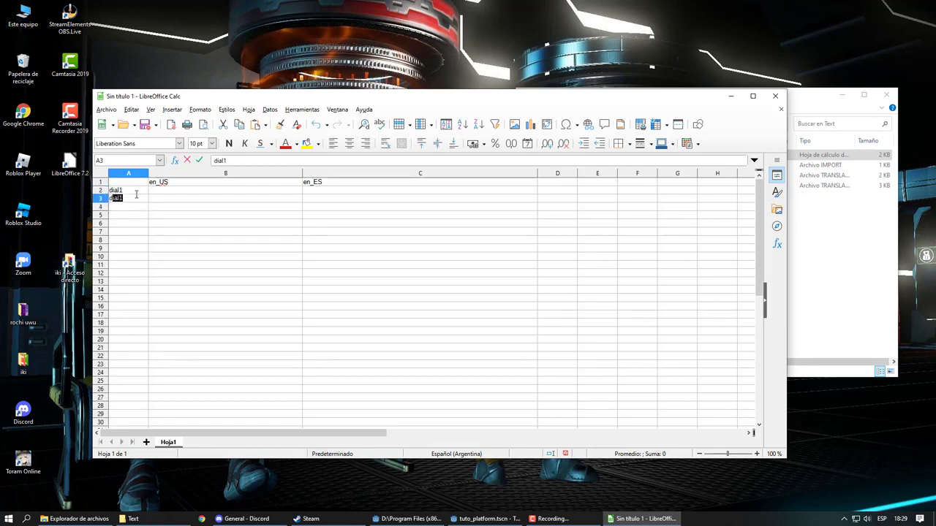
key(Return)
text(dial2)
key(Return)
text(dial3)
key(Return)
key(Up)
key(Up)
key(Up)
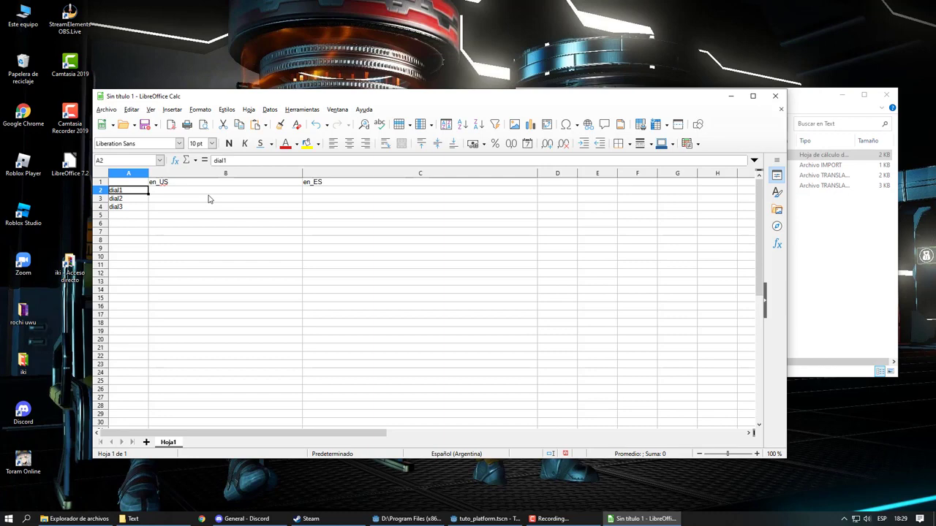
Step: Enter hello/how are you?/options and hola/como estas/opciones in columns B and C
click(211, 197)
text(hello)
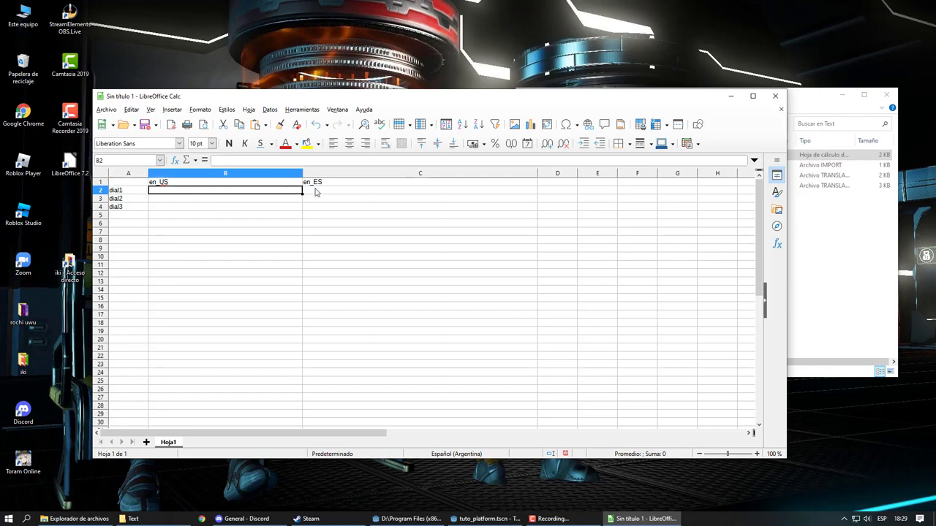
click(327, 192)
text(hola)
key(Return)
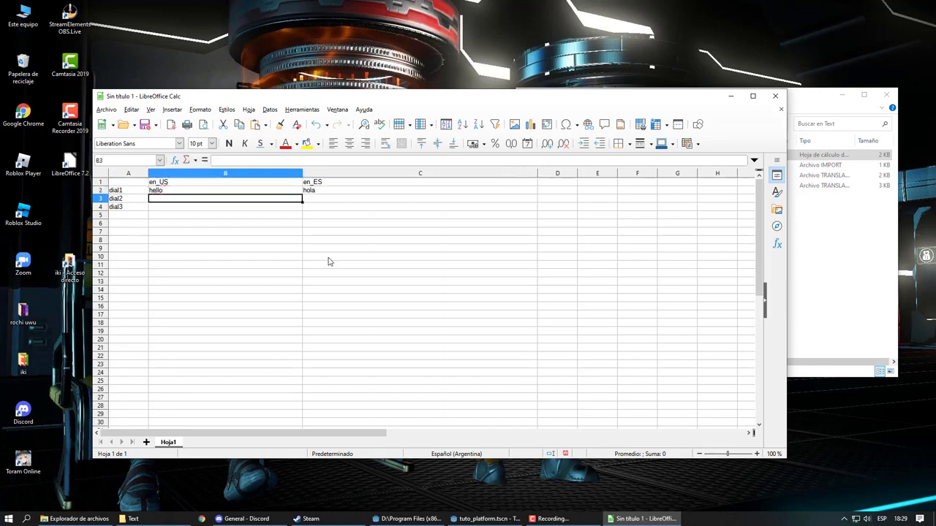
text(how are you?)
key(Tab)
text(como estas)
key(Return)
text(options)
key(Tab)
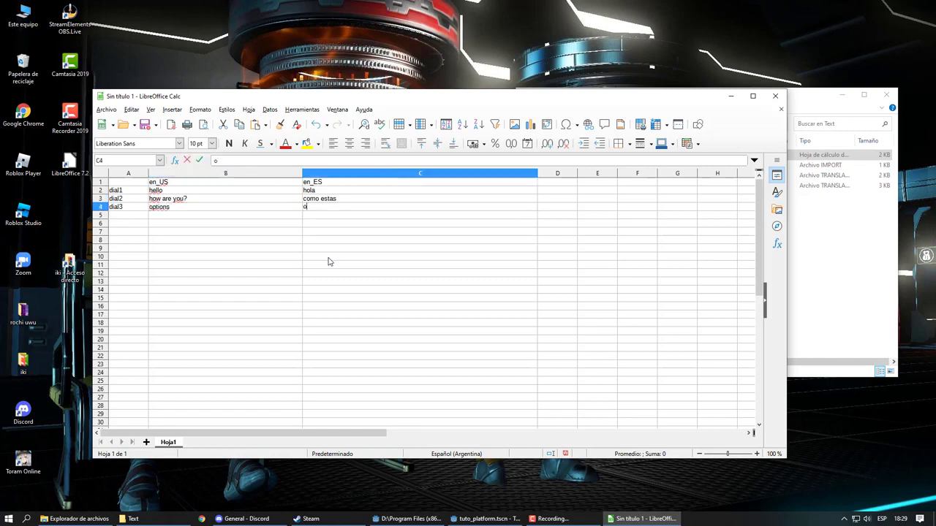
text(opciones)
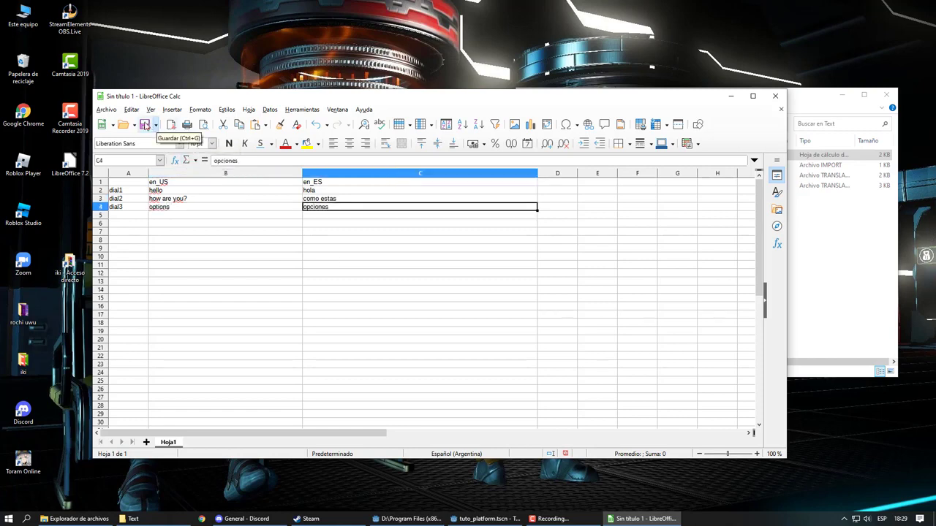
Step: Save the sheet as the Texto CSV file languages, keeping CSV format
click(145, 124)
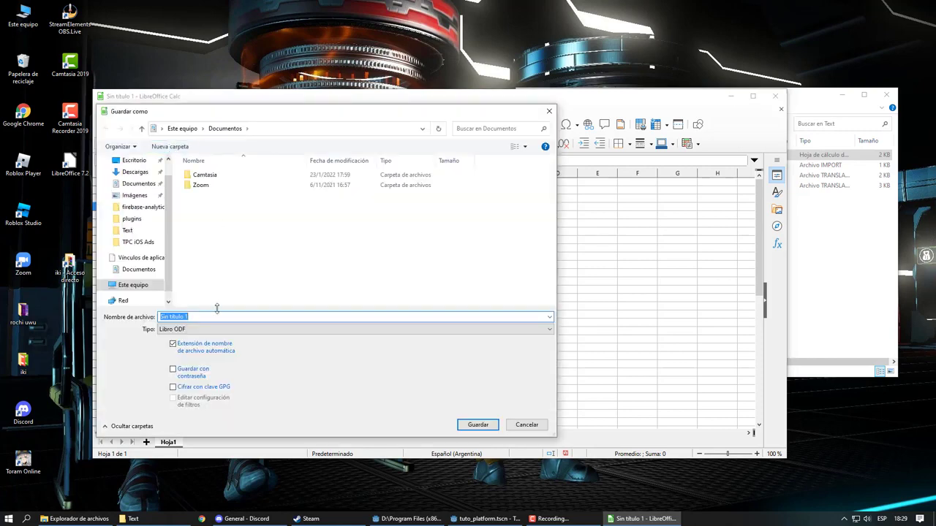
click(216, 329)
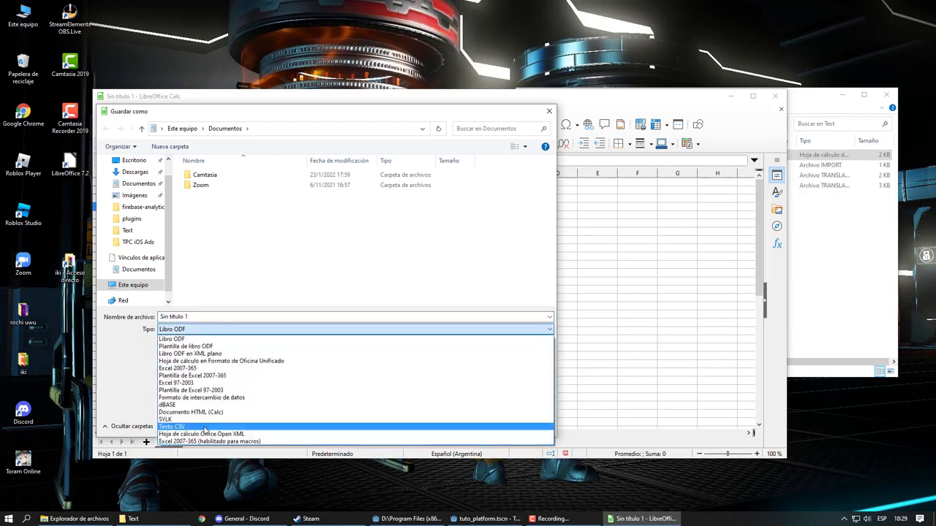
click(205, 427)
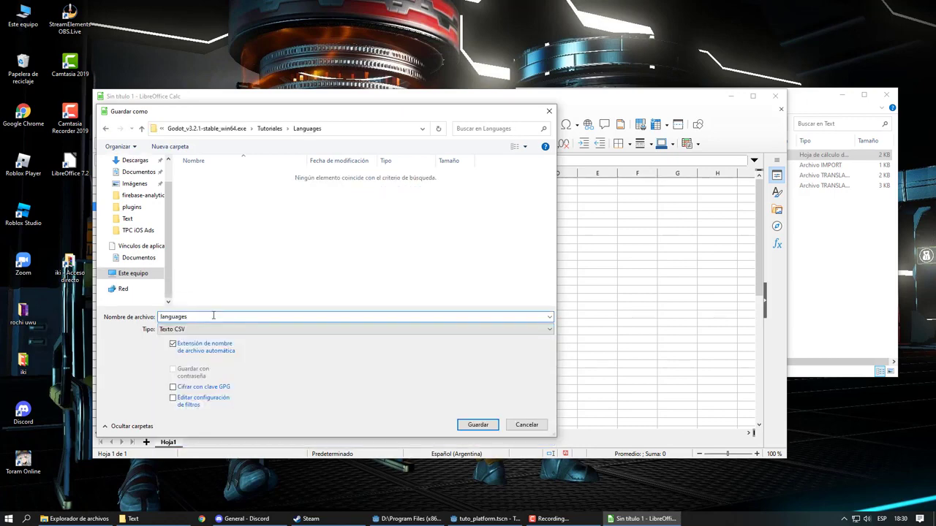
key(Return)
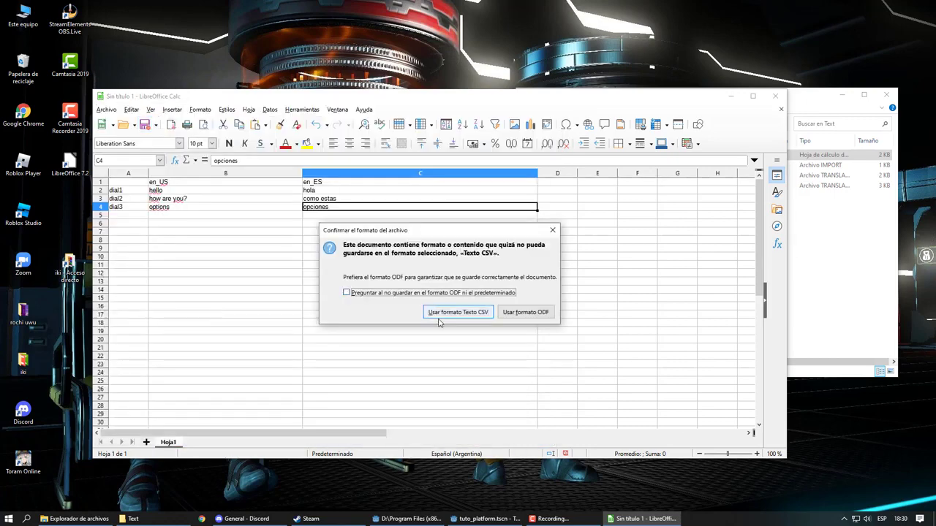
click(458, 313)
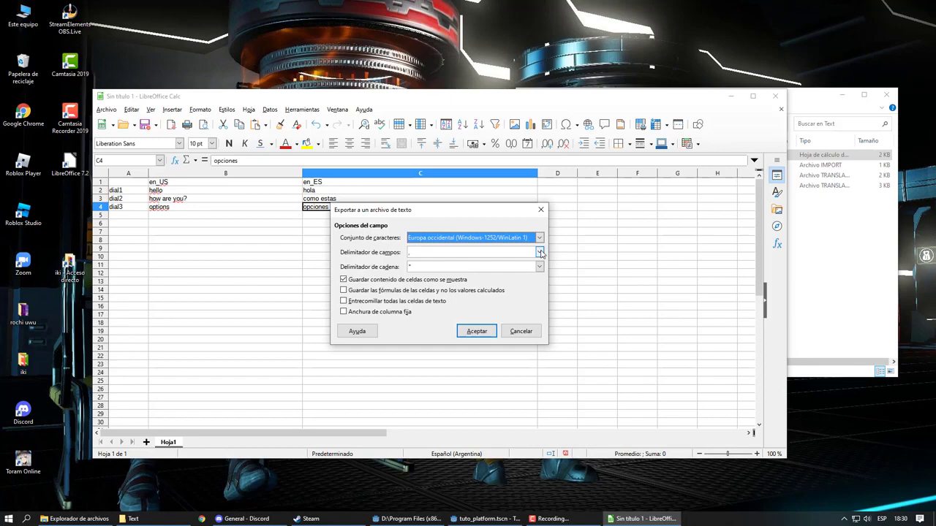
Step: Review delimiter and character set options unchanged and accept the CSV export
click(540, 252)
click(541, 253)
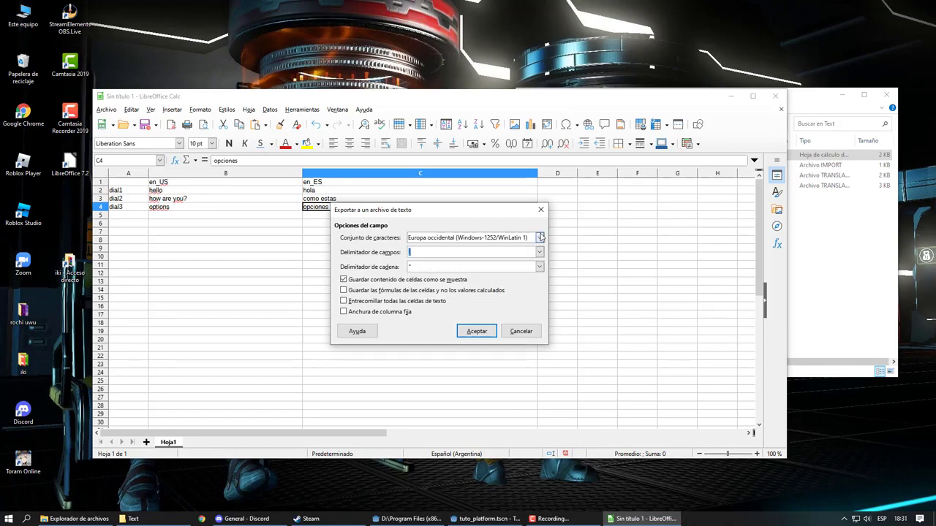
click(539, 237)
drag(539, 252, 539, 410)
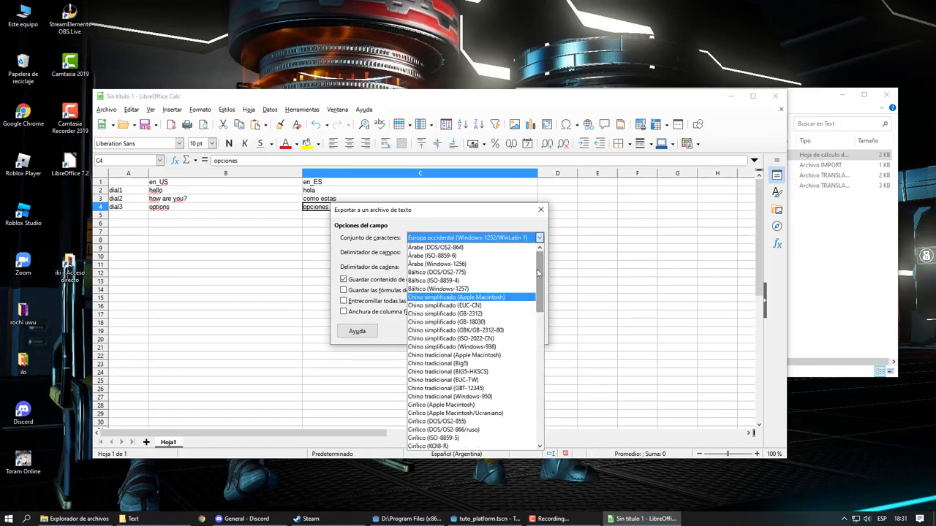
scroll(514, 314, up, 3)
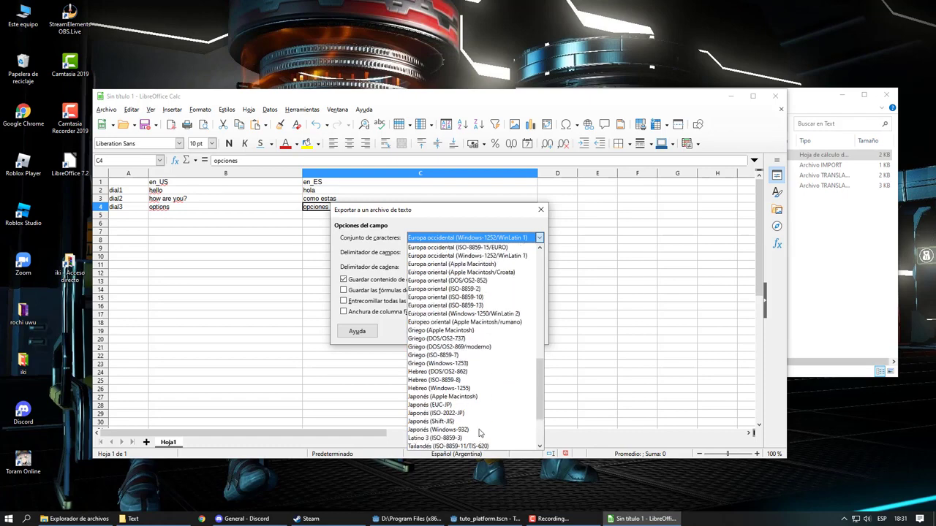
scroll(514, 307, up, 4)
key(Escape)
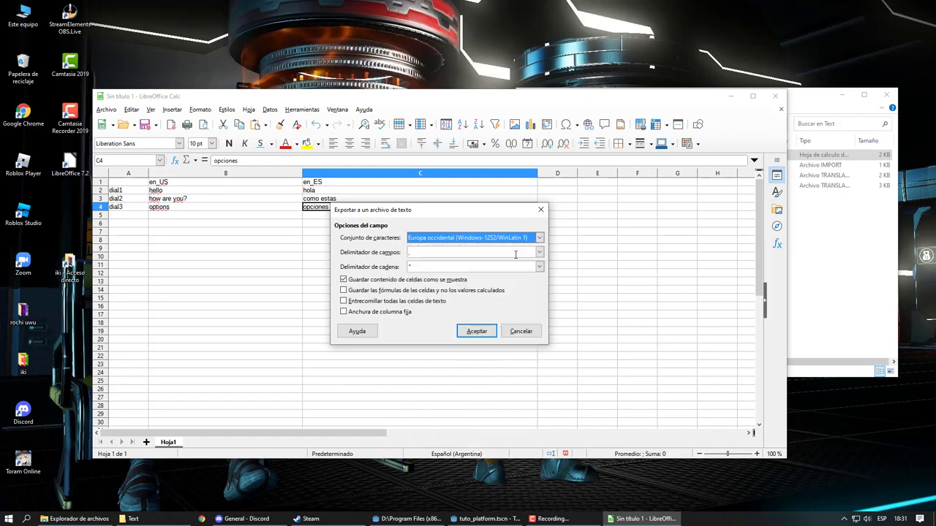
click(476, 331)
click(489, 518)
Step: Open languages.csv from the project's Languages folder
click(55, 38)
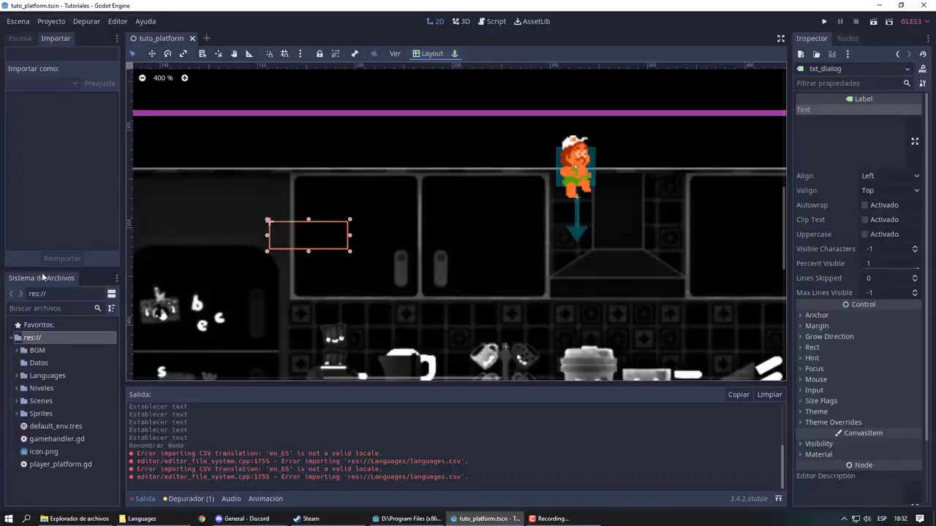
click(23, 375)
click(644, 518)
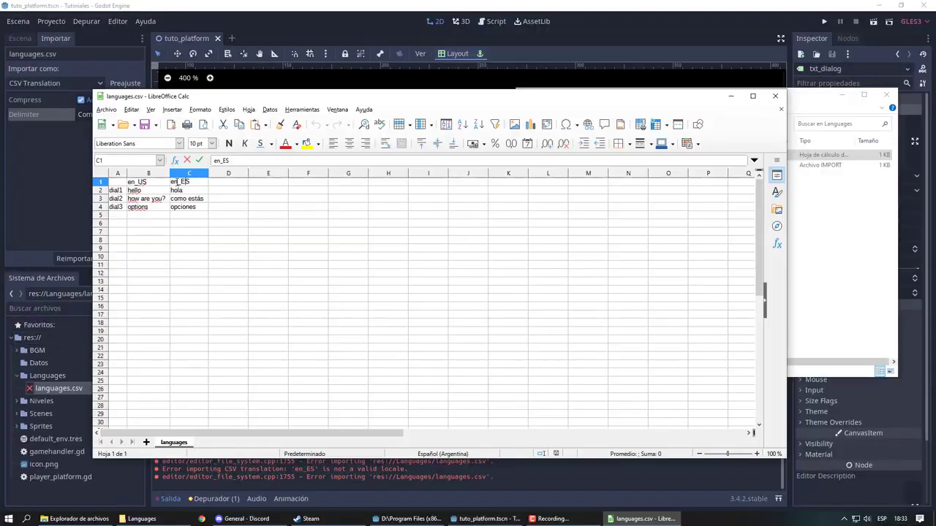
text(s)
Step: Close the languages spreadsheets, saving the changes
click(337, 224)
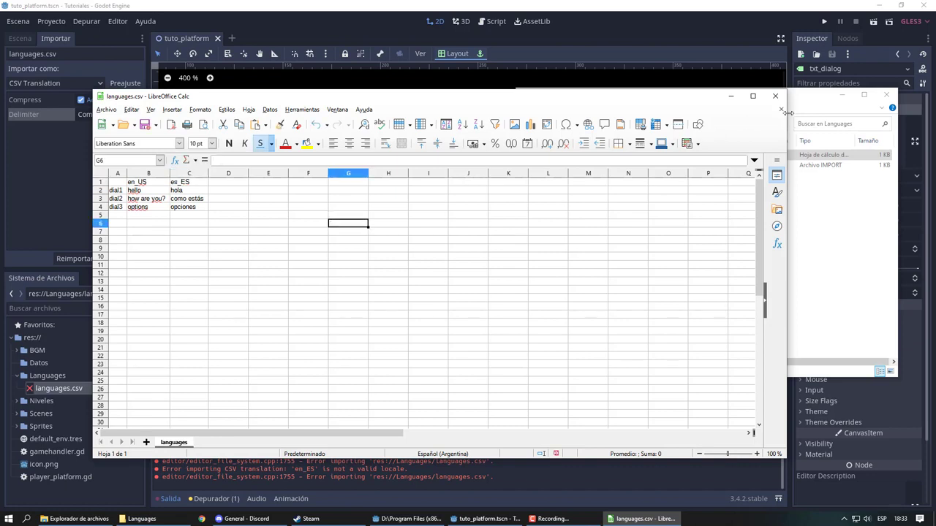
click(775, 96)
click(425, 301)
Step: Keep Comma as the CSV delimiter and clear the import errors from the output log
click(75, 190)
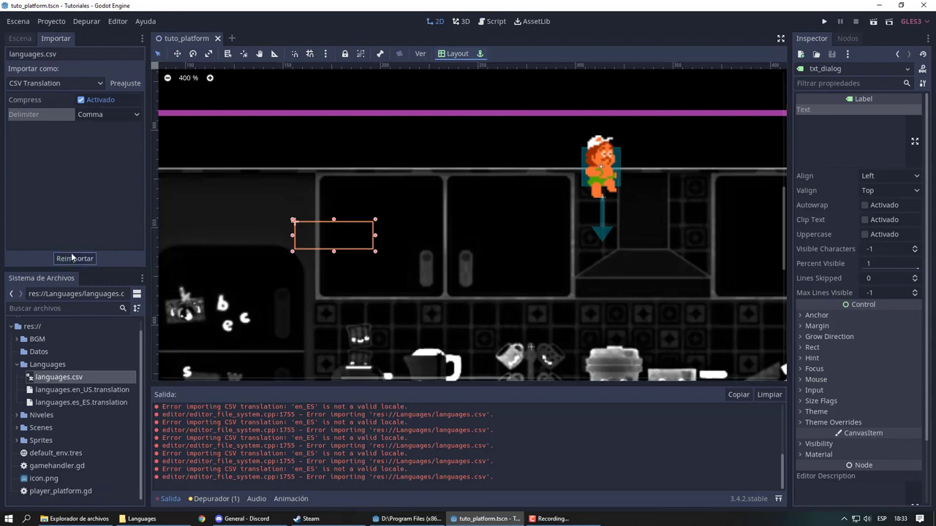
click(117, 111)
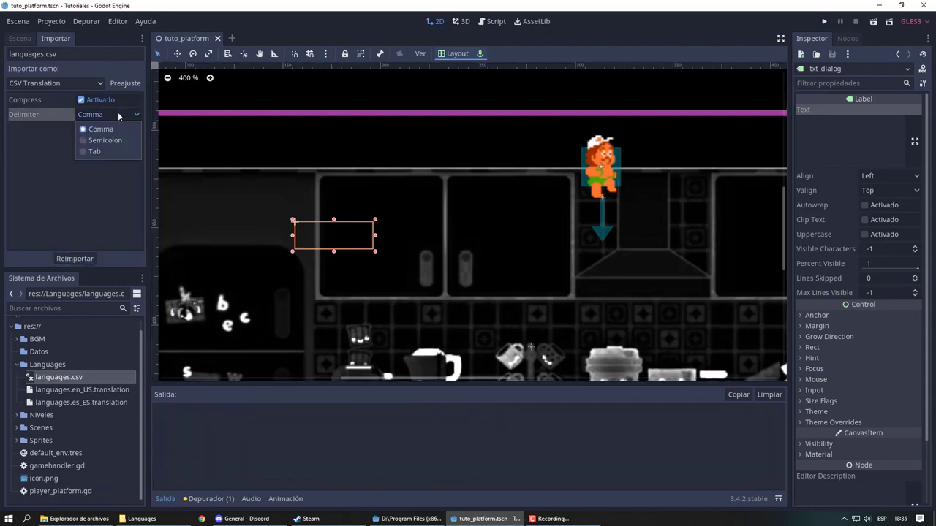
click(96, 151)
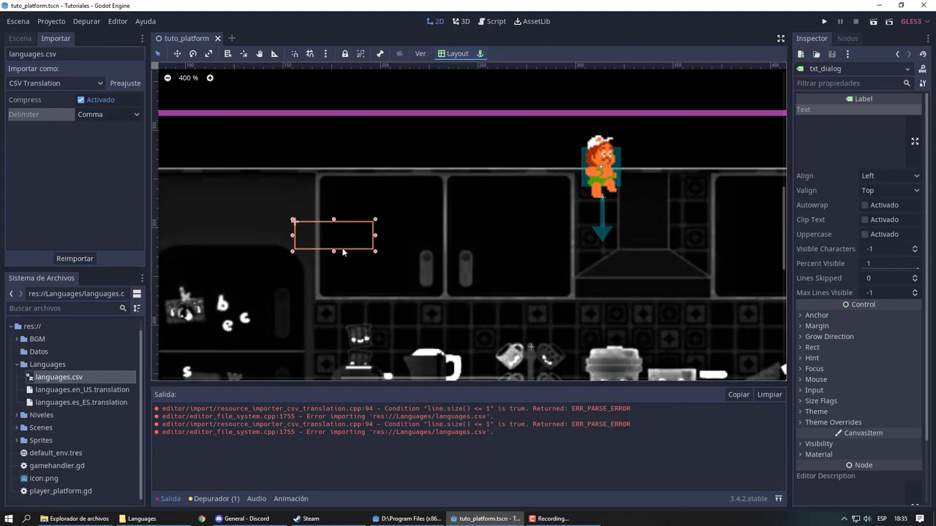
click(768, 395)
Step: Attach a new main.gd script to the main node
click(20, 38)
click(111, 53)
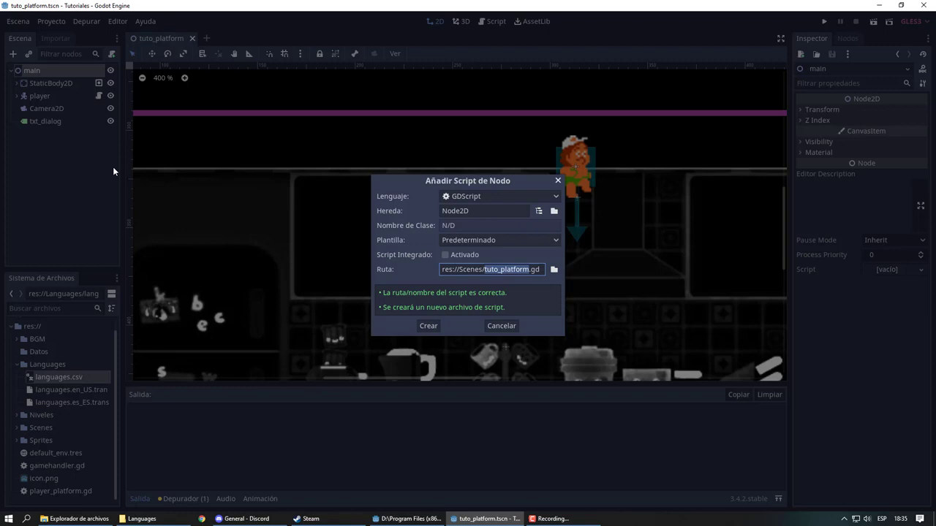
text(main)
key(Return)
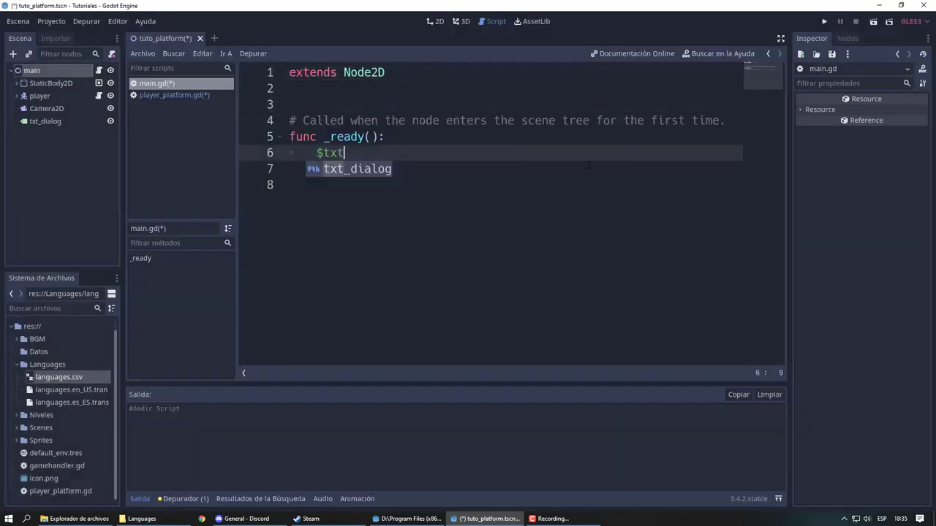
Step: Write $txt_dialog.text in _ready and save the script
key(Tab)
text(.text =)
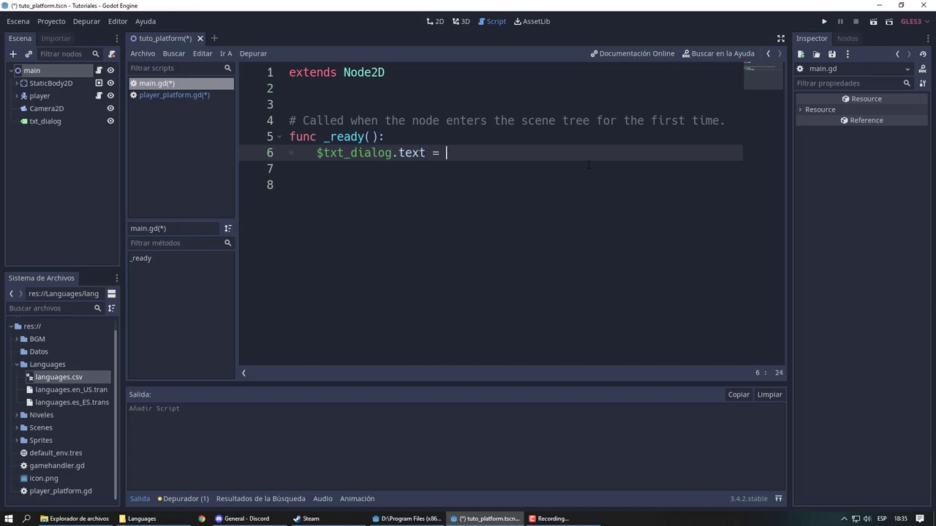
key(BackSpace)
key(BackSpace)
key(BackSpace)
key(ctrl+s)
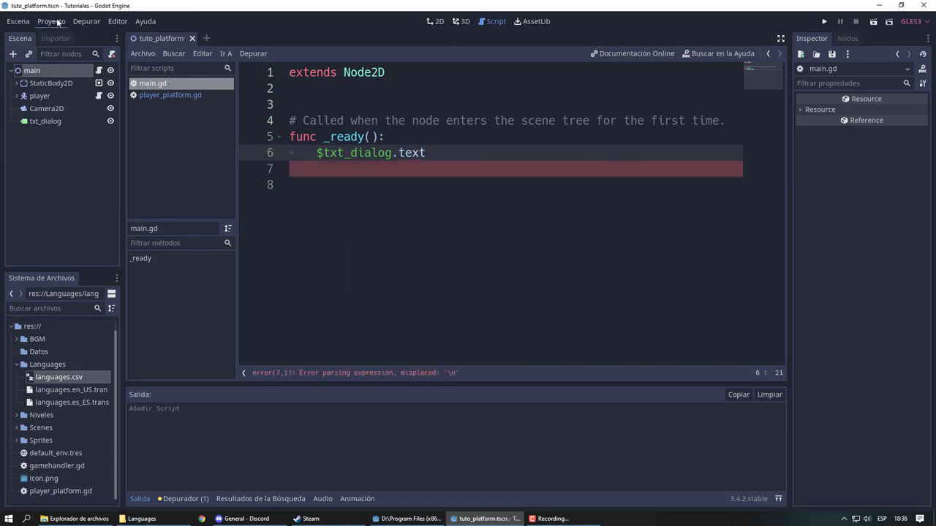
Step: Add Languages/languages.csv as a project translation in Project Settings
click(52, 21)
click(59, 39)
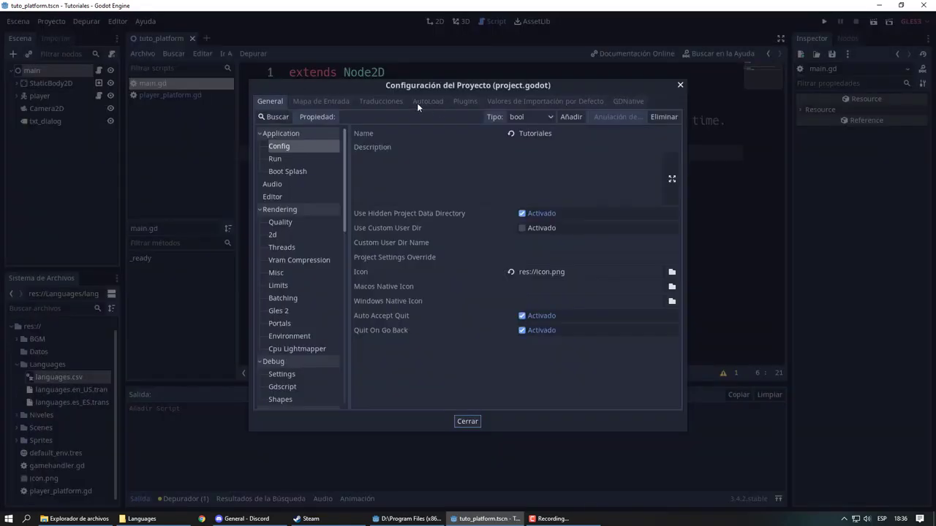
click(380, 100)
click(667, 141)
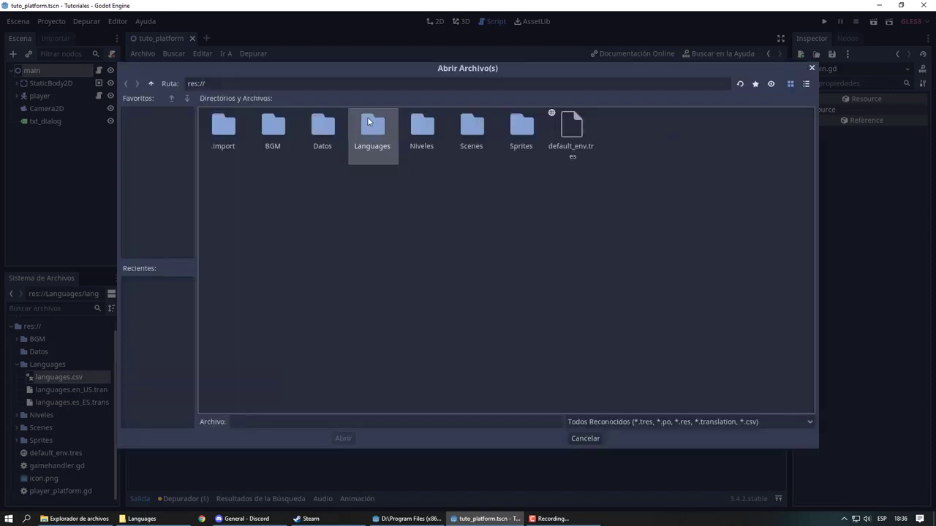
double_click(373, 123)
double_click(230, 126)
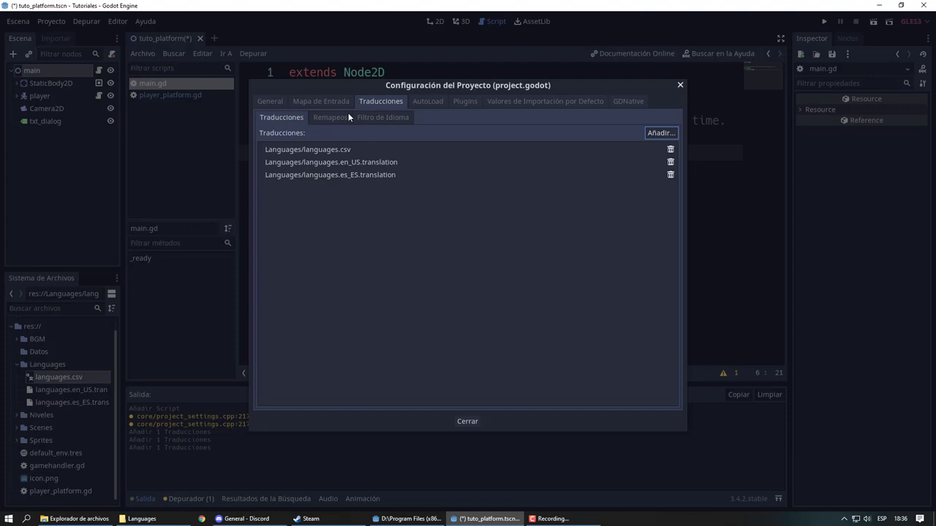
Step: Include Spanish in the translation locale filter
click(380, 117)
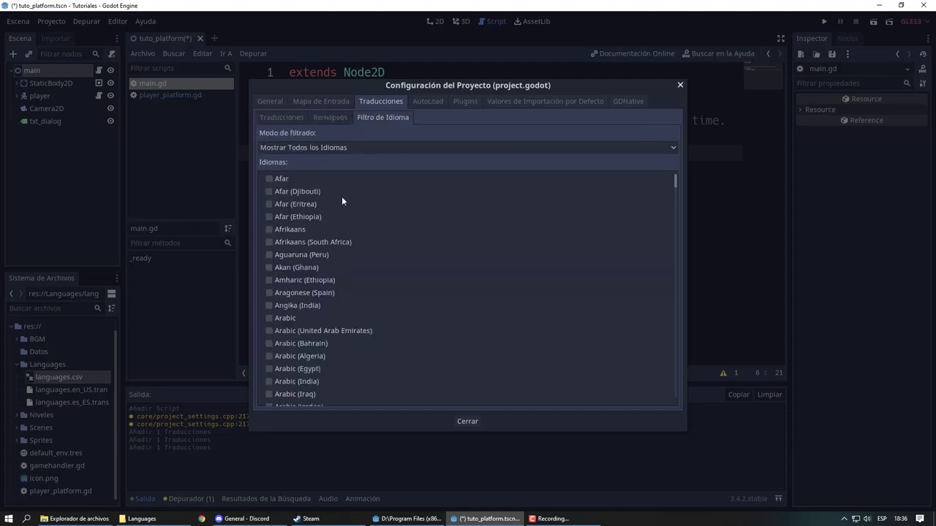
scroll(343, 196, down, 5)
scroll(355, 194, down, 5)
scroll(362, 193, down, 5)
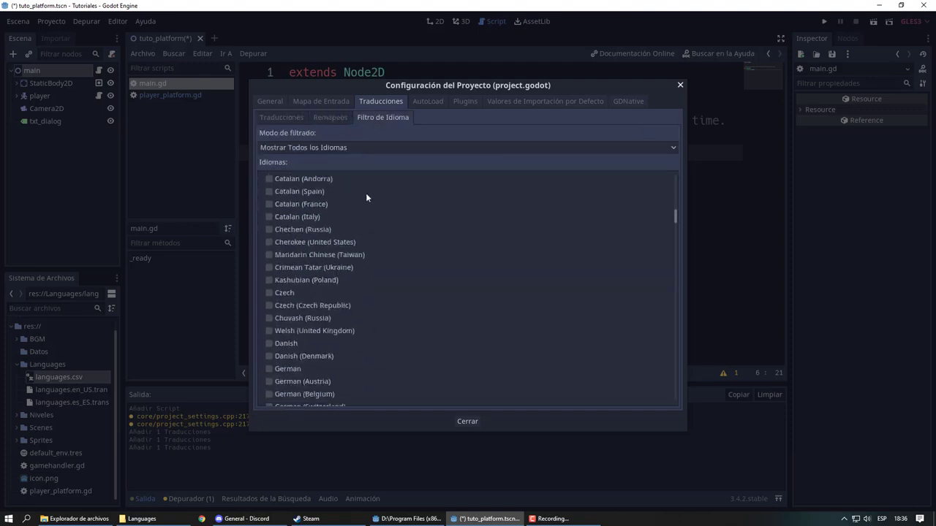
scroll(365, 193, down, 5)
scroll(358, 212, down, 4)
scroll(345, 242, up, 2)
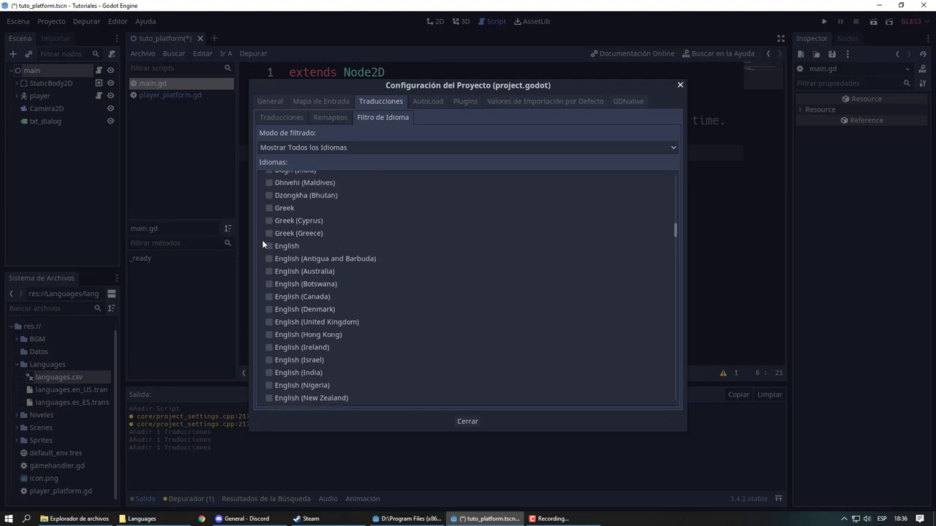
scroll(361, 249, down, 5)
scroll(361, 249, down, 3)
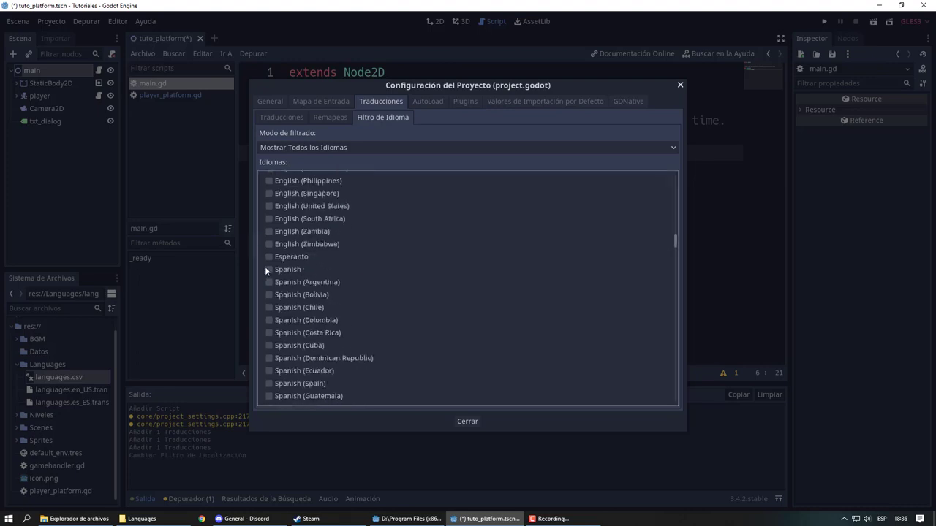
click(268, 269)
Step: Assign $txt_dialog.text = tr("dial3") at the end of line 6 of main.gd
click(466, 422)
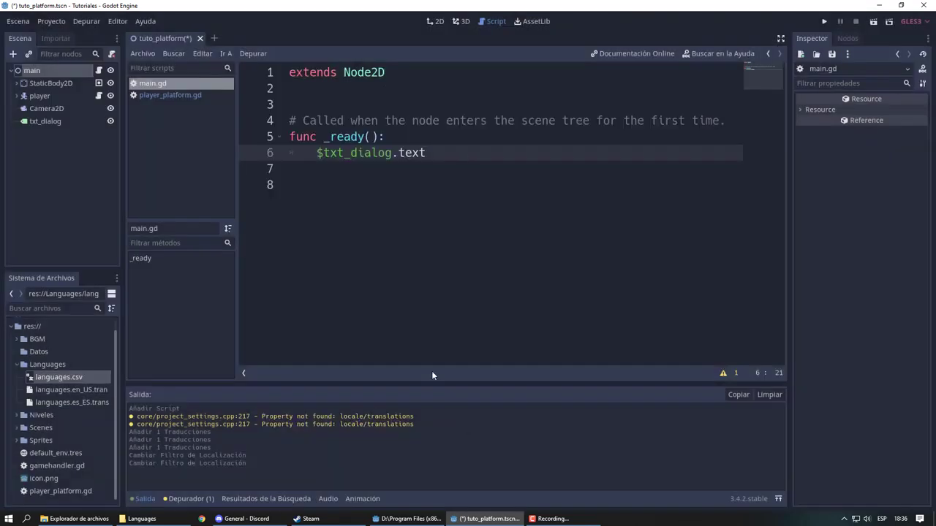
click(439, 152)
text(= tr)
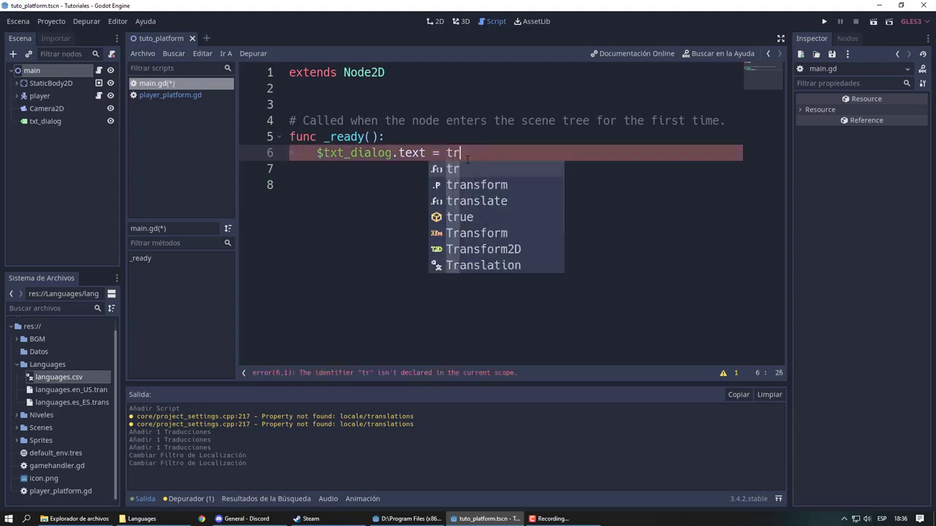
text(()
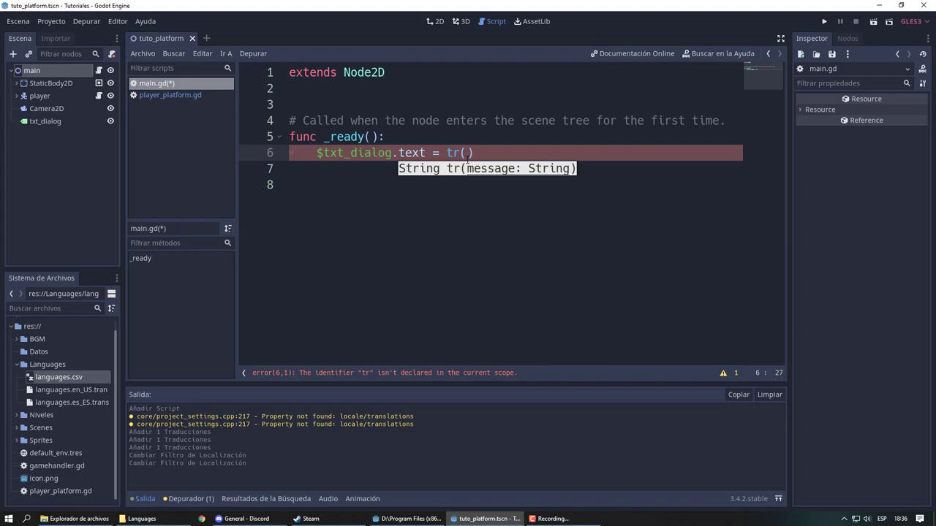
key(Escape)
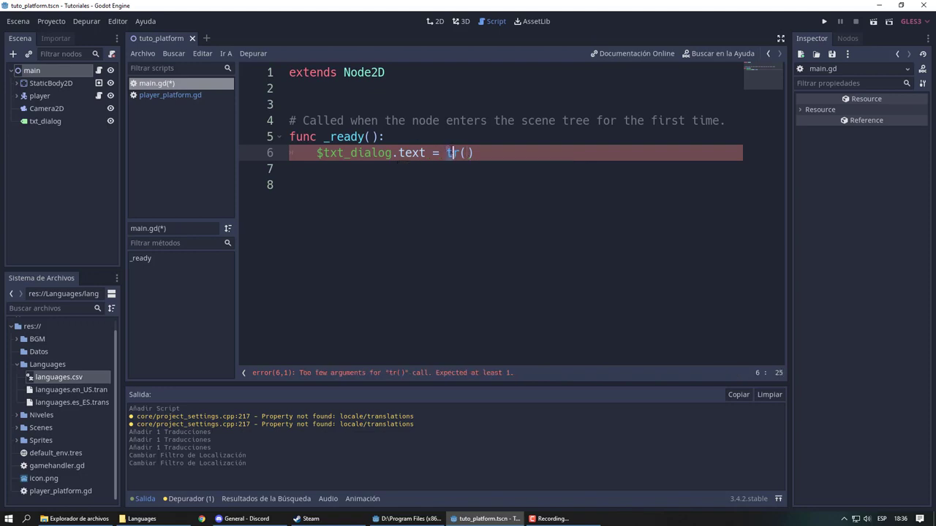
Step: Check the key names in languages.csv from Explorer and confirm dial3 in the script
click(141, 518)
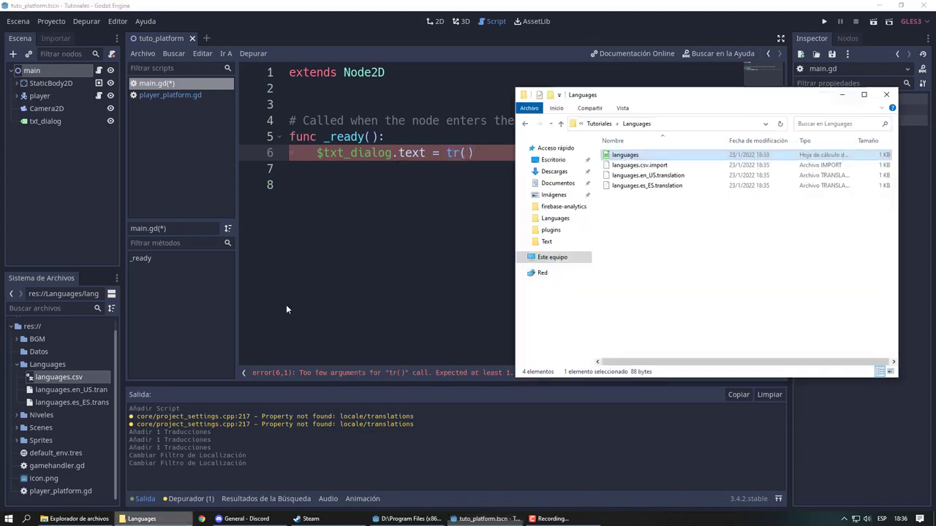
double_click(625, 155)
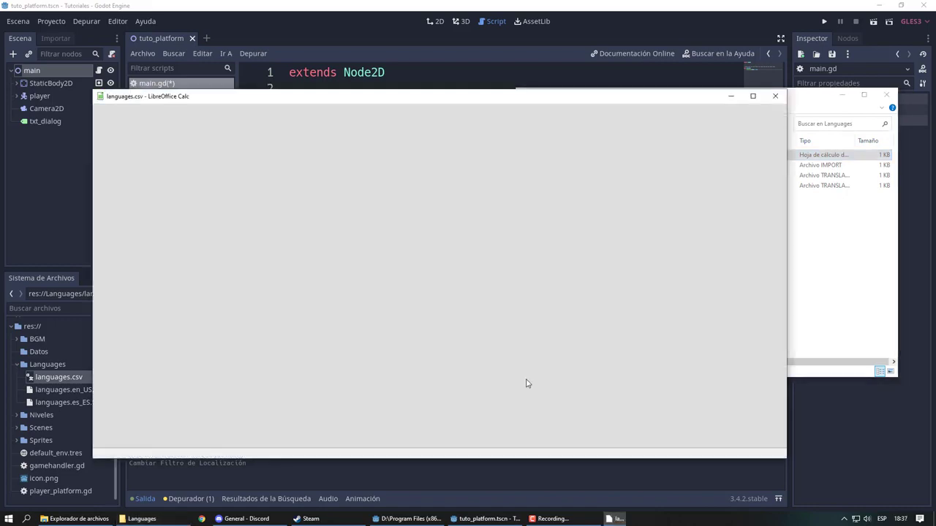
key(alt+Tab)
text(di)
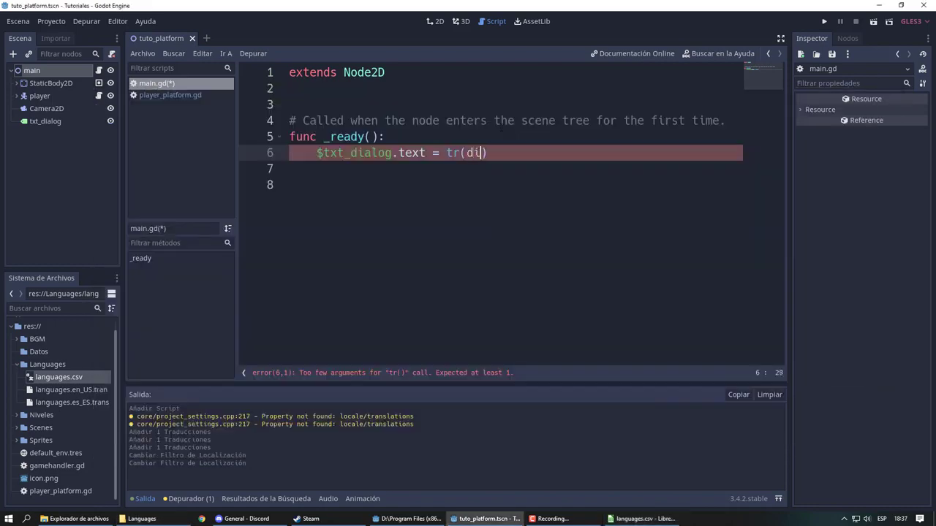
text(al3)
key(Left)
key(Left)
key(Left)
text(")
key(Right)
key(Right)
key(Right)
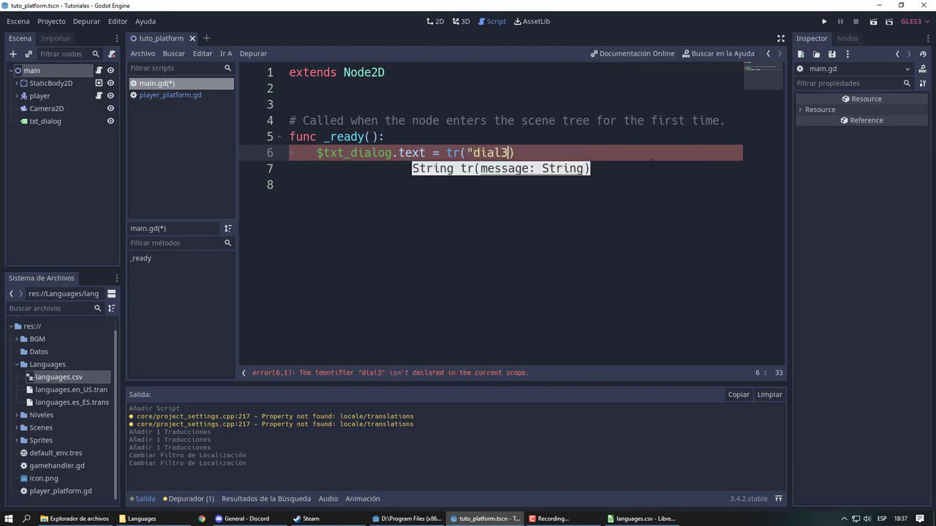
text(")
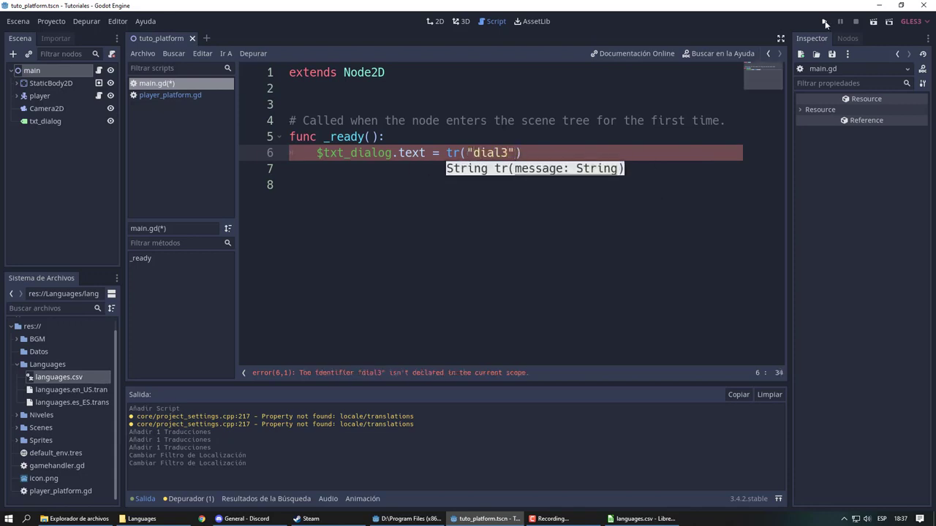
Step: Run the game to see 'opciones' and stop it
click(824, 22)
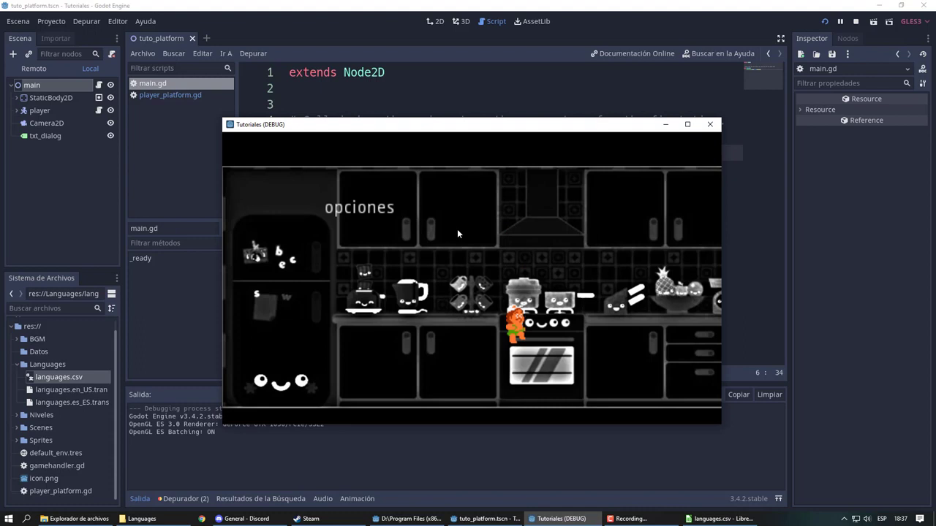
Step: Change the key from dial3 to dial1 and run the game again to see 'hola'
key(F8)
click(510, 153)
key(BackSpace)
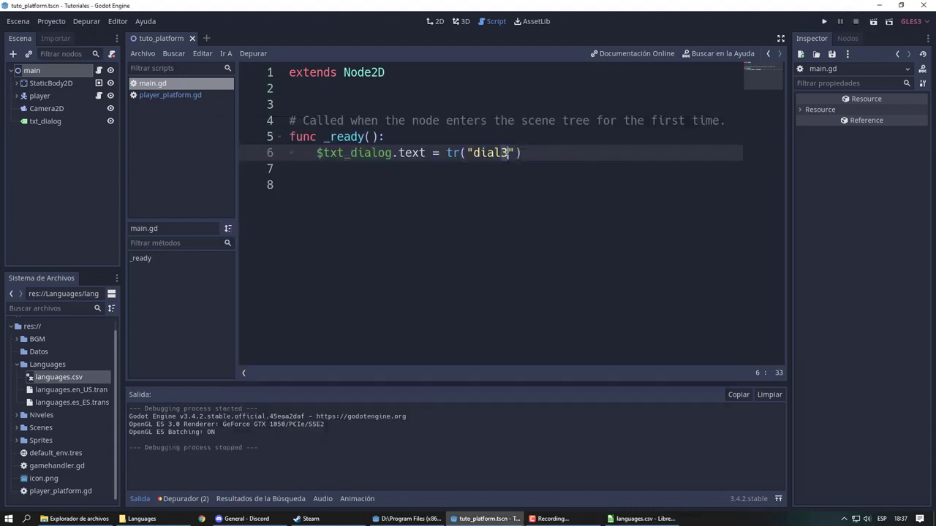
text(1)
click(824, 22)
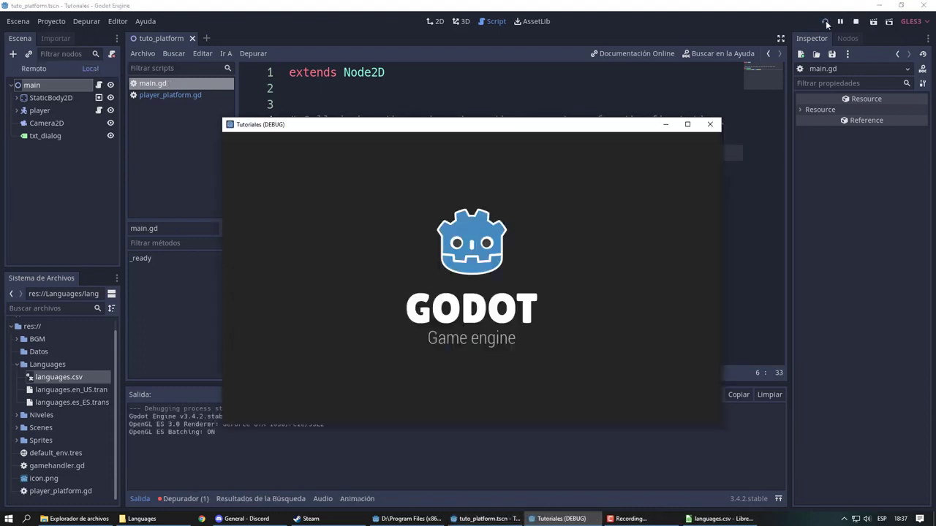